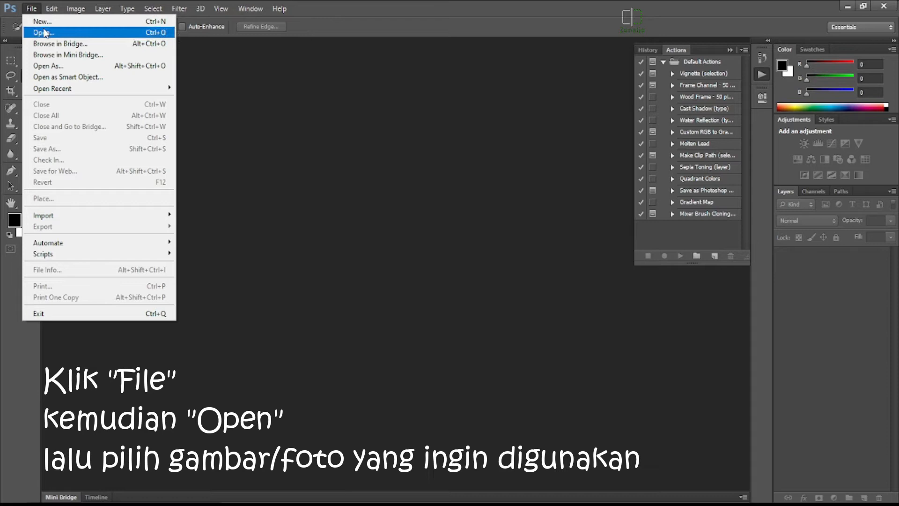
# Open the photo IMG_20211201_121723.jpg from the Saved Pictures folder.
pyautogui.click(358, 162)
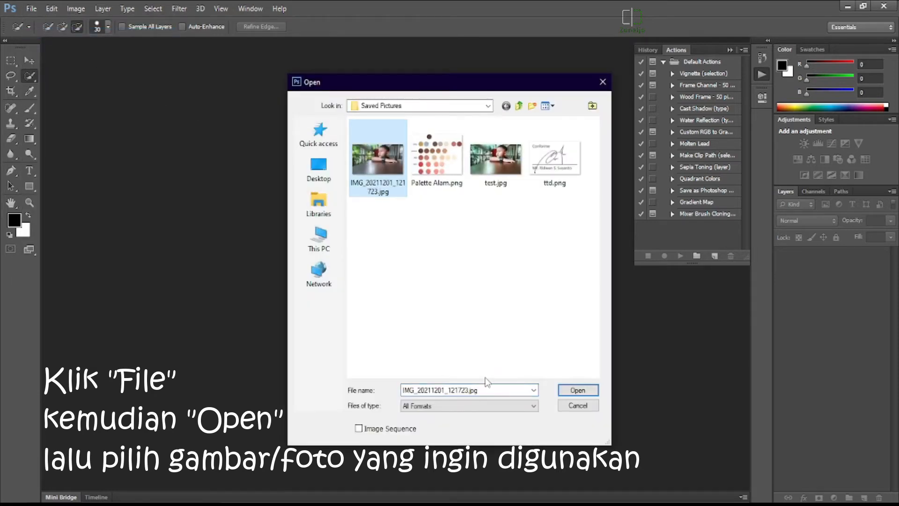
pyautogui.click(572, 391)
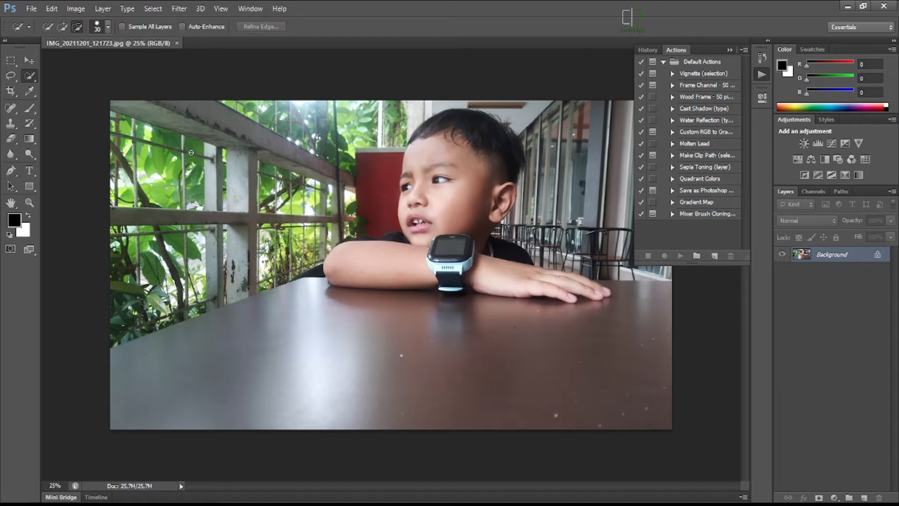
# Load Vector Sketch Patterns.pat from the desktop folder Bahan Auto Vektor through the Fill command's custom patterns, and cancel the fill itself.
pyautogui.click(50, 10)
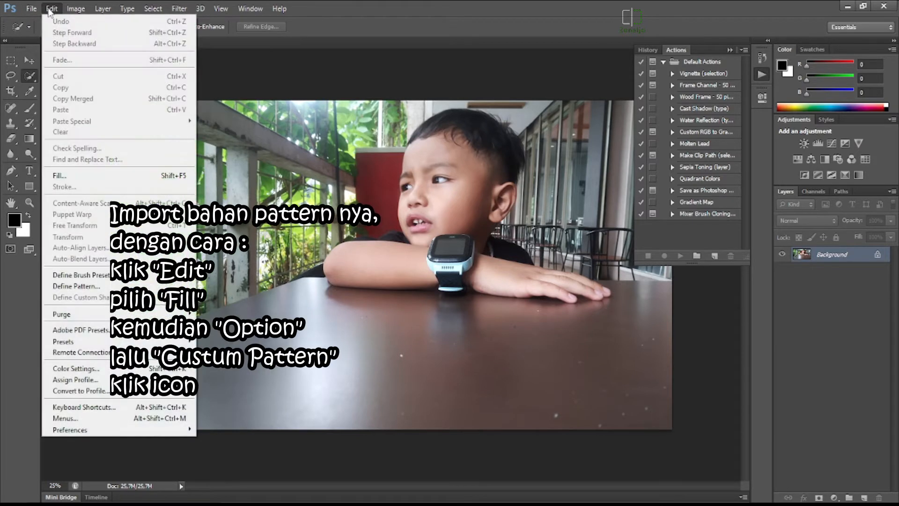
pyautogui.click(63, 182)
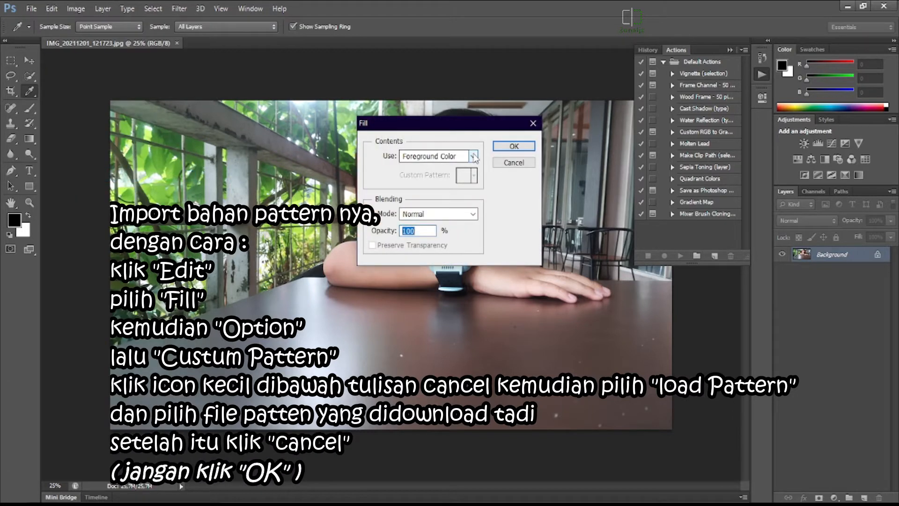
pyautogui.click(473, 157)
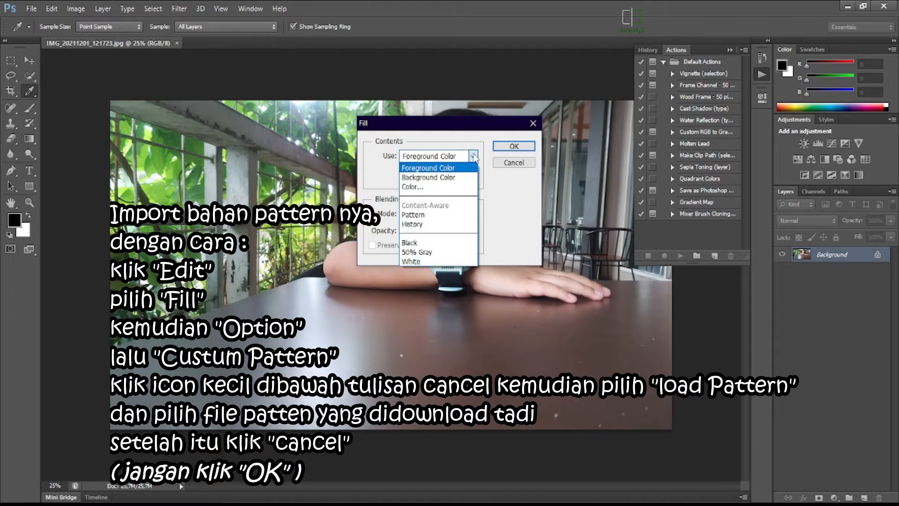
pyautogui.click(418, 215)
pyautogui.click(475, 176)
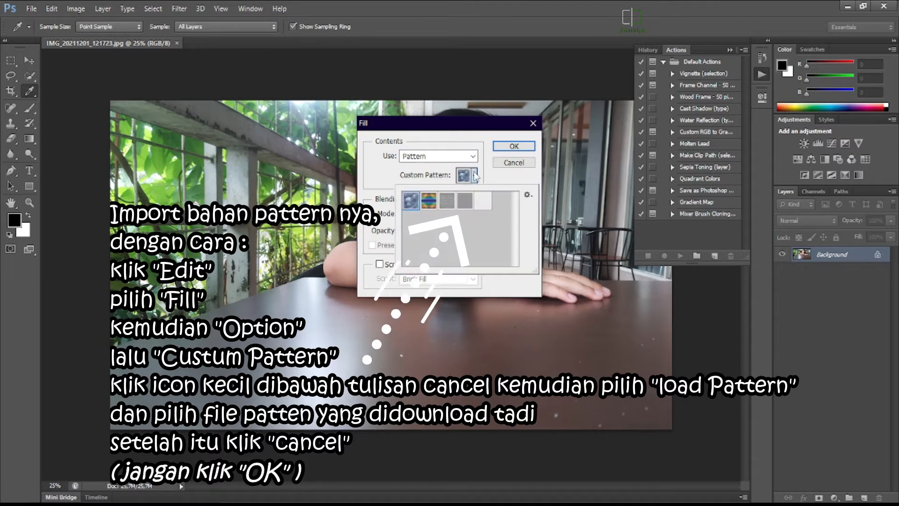
pyautogui.click(528, 194)
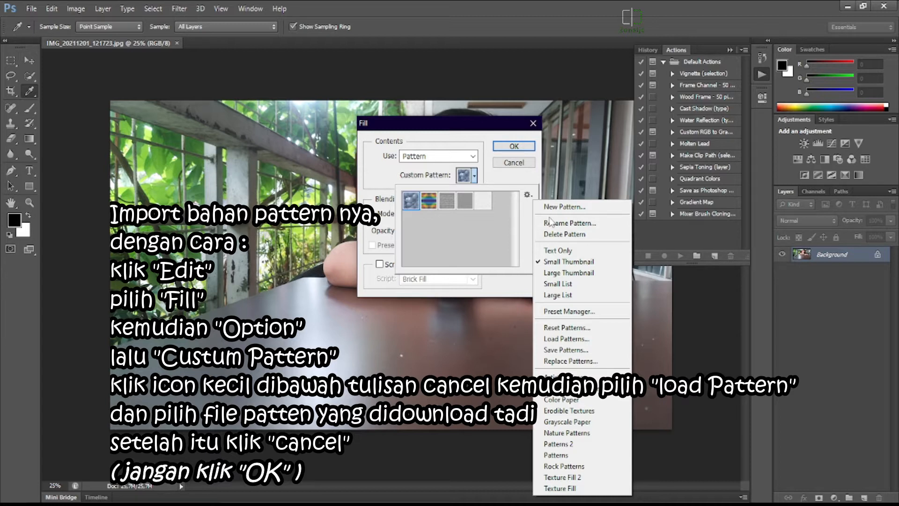
pyautogui.click(565, 339)
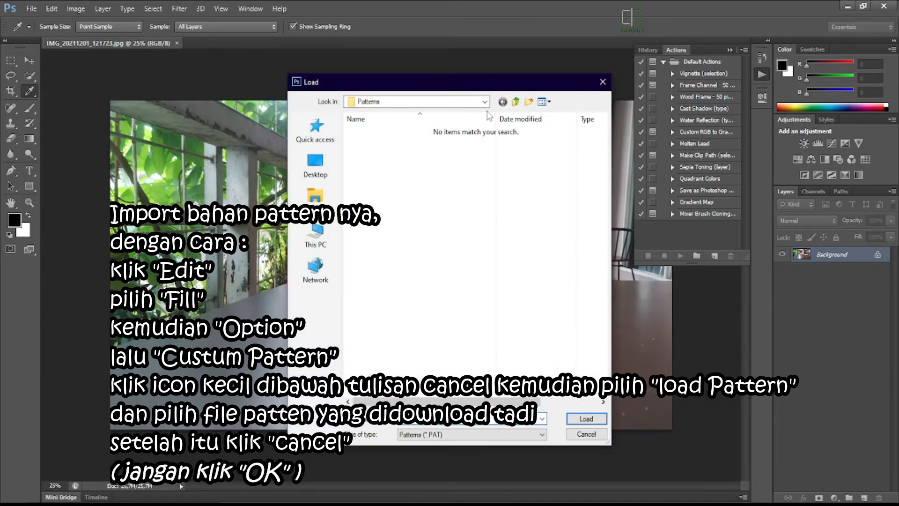
pyautogui.click(318, 171)
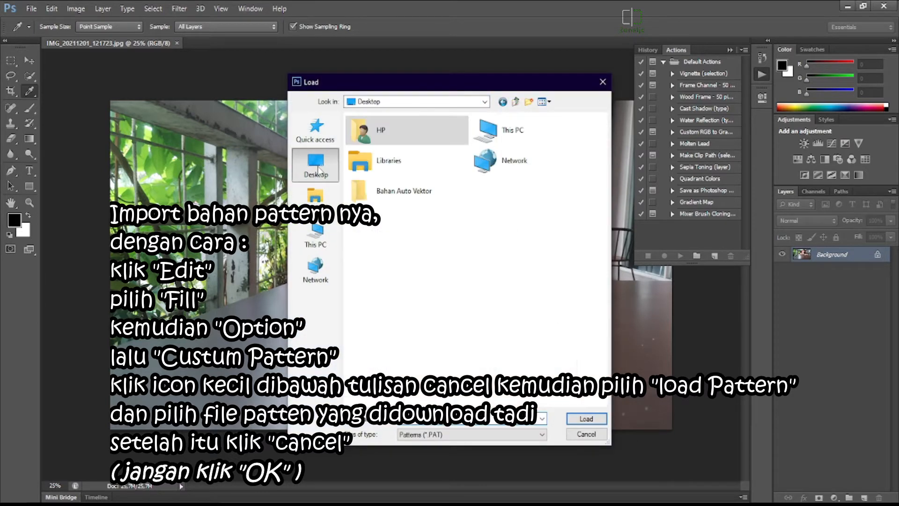
pyautogui.doubleClick(386, 192)
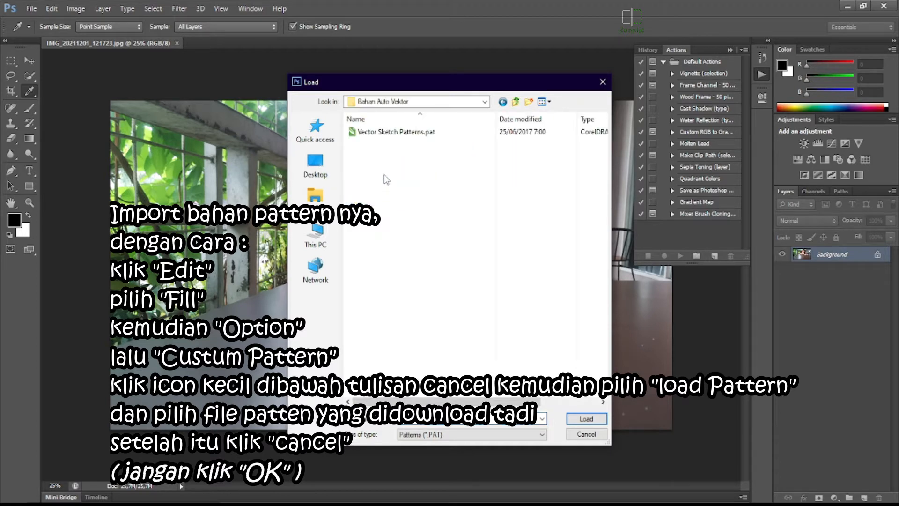
pyautogui.click(391, 132)
pyautogui.click(579, 418)
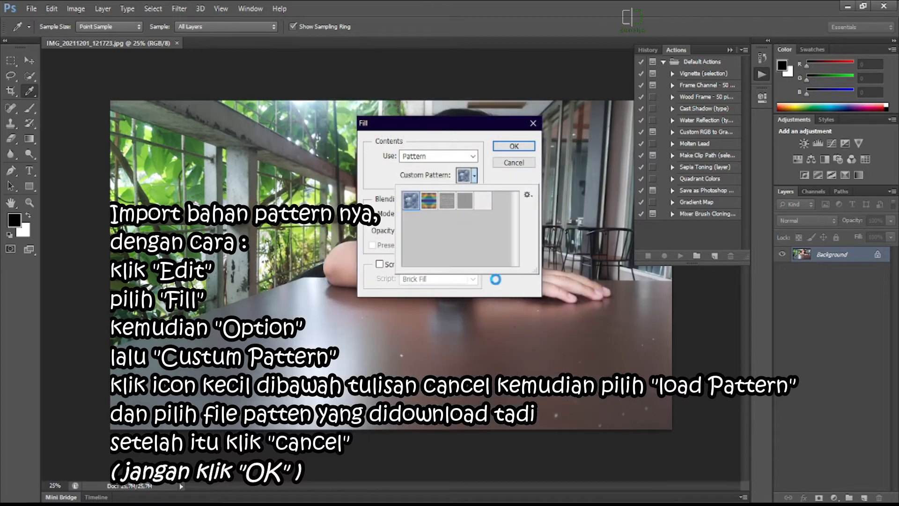
pyautogui.click(514, 164)
# Load Vector Sketch Brushes.abr from the desktop folder Bahan Auto Vektor into the Brush tool's presets.
pyautogui.press('w')
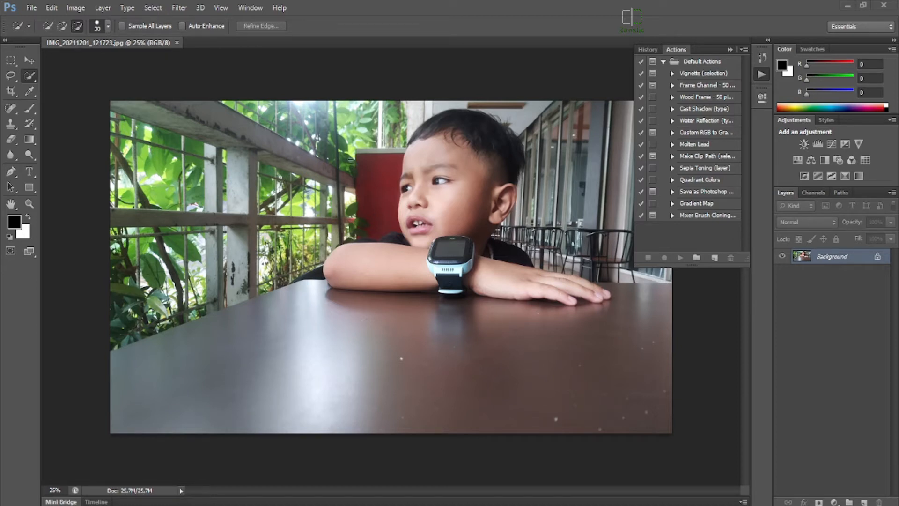
pyautogui.click(30, 109)
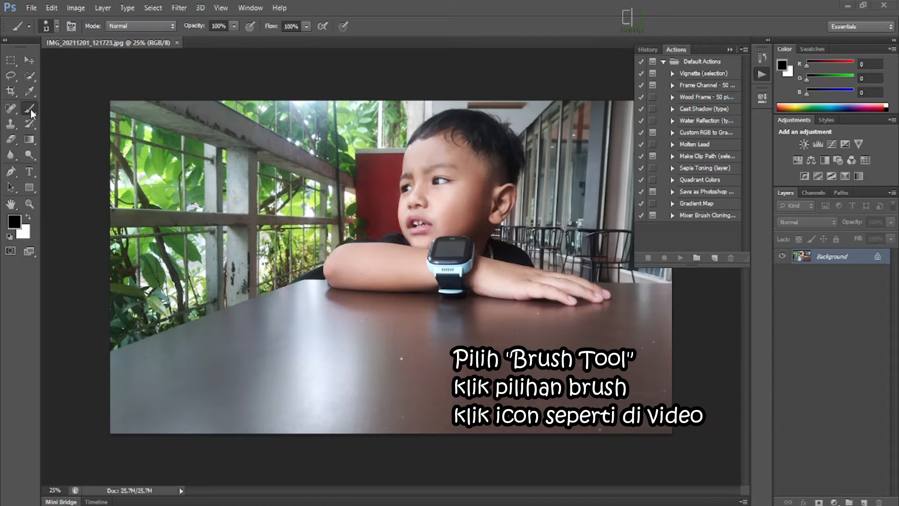
pyautogui.click(70, 27)
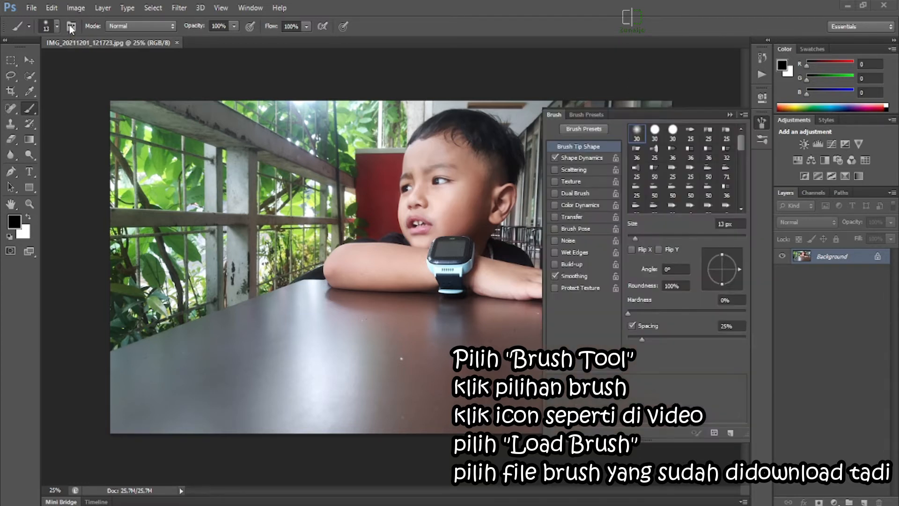
pyautogui.click(729, 115)
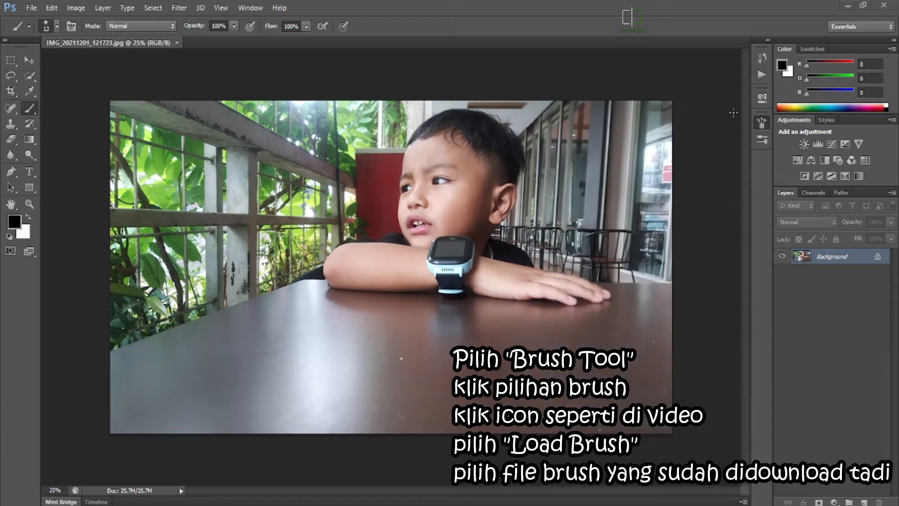
pyautogui.click(57, 26)
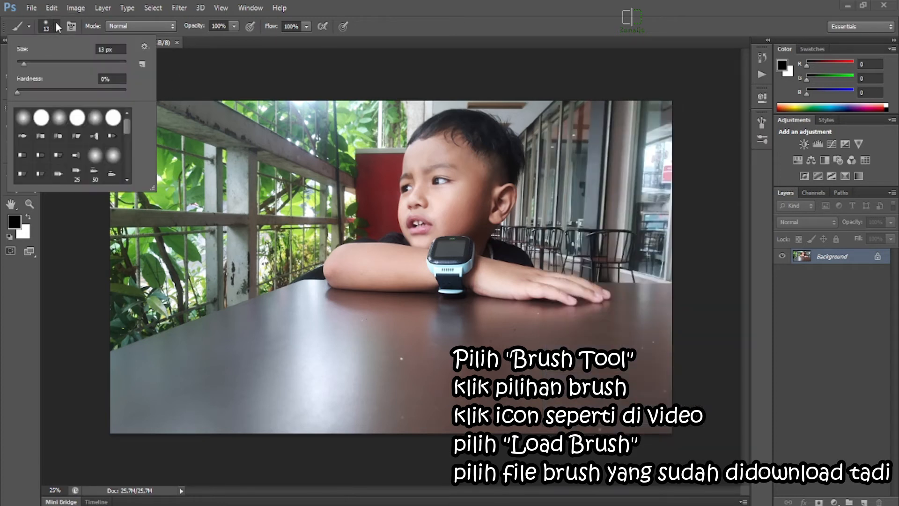
pyautogui.click(145, 47)
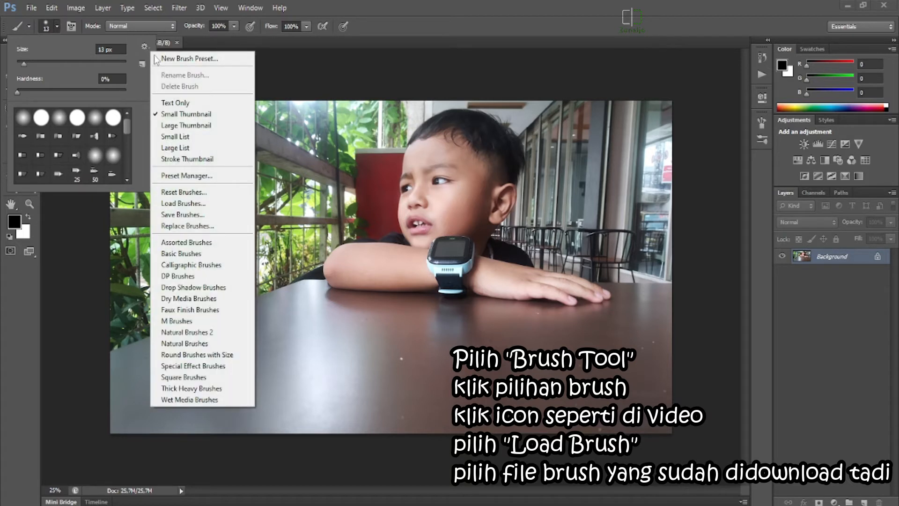
pyautogui.click(178, 204)
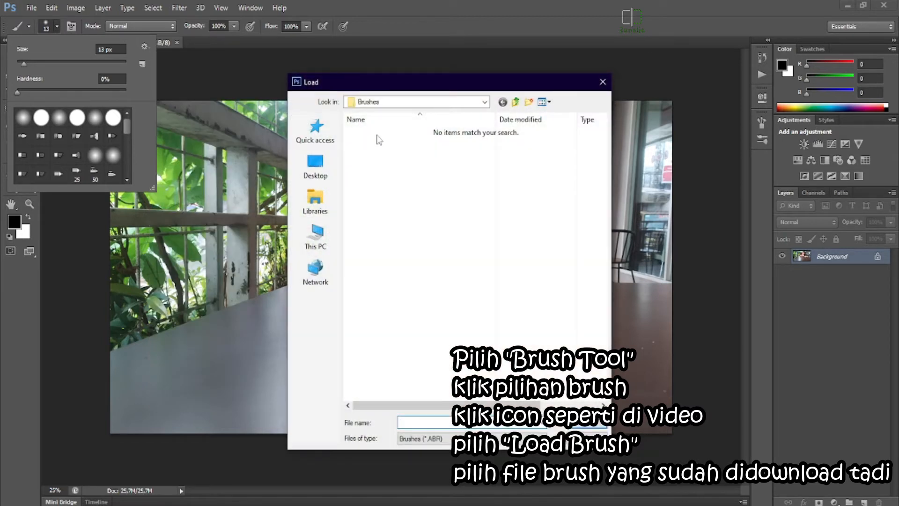
pyautogui.click(310, 171)
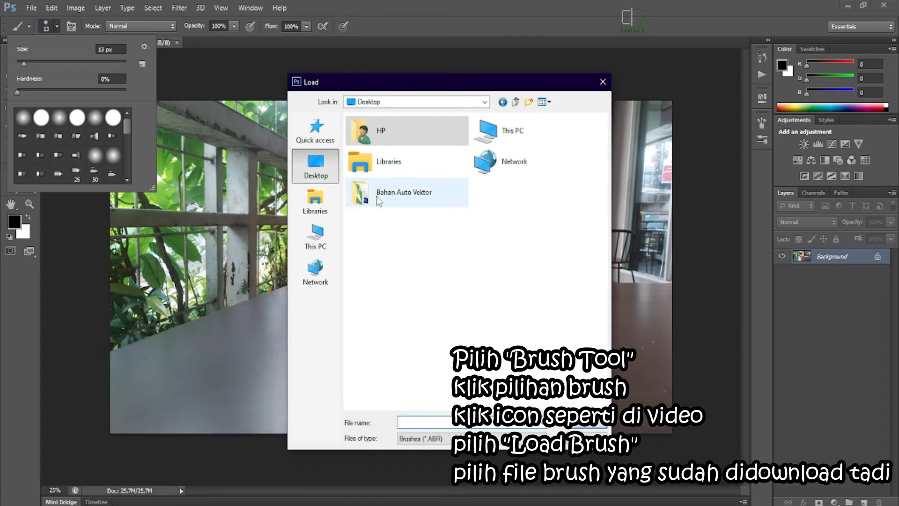
pyautogui.doubleClick(379, 200)
pyautogui.click(385, 133)
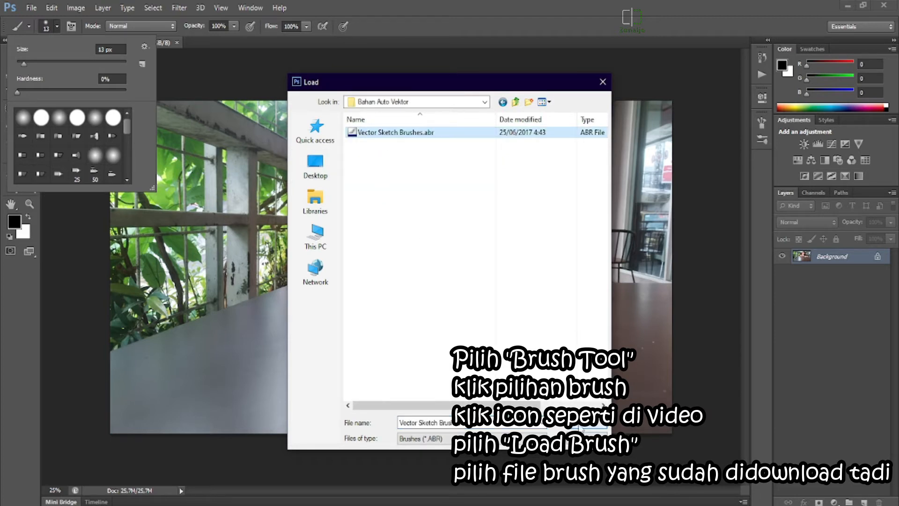
pyautogui.click(582, 427)
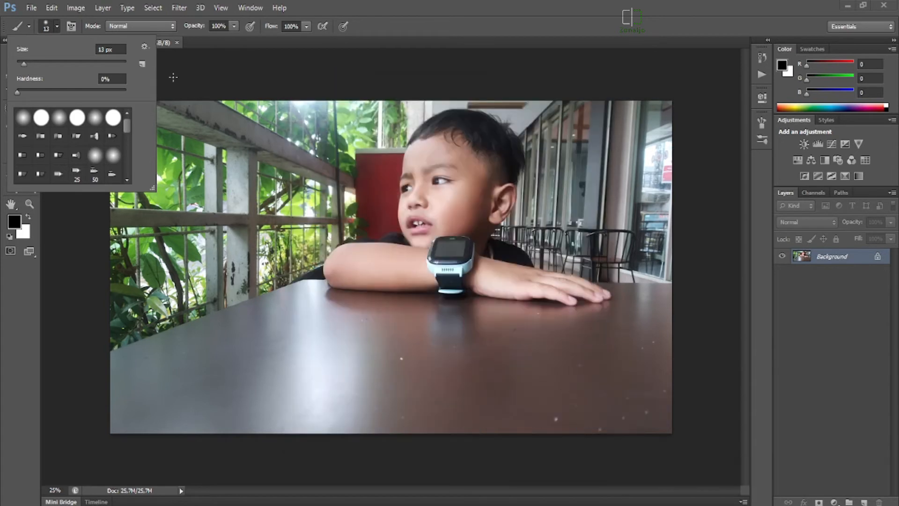
pyautogui.click(58, 25)
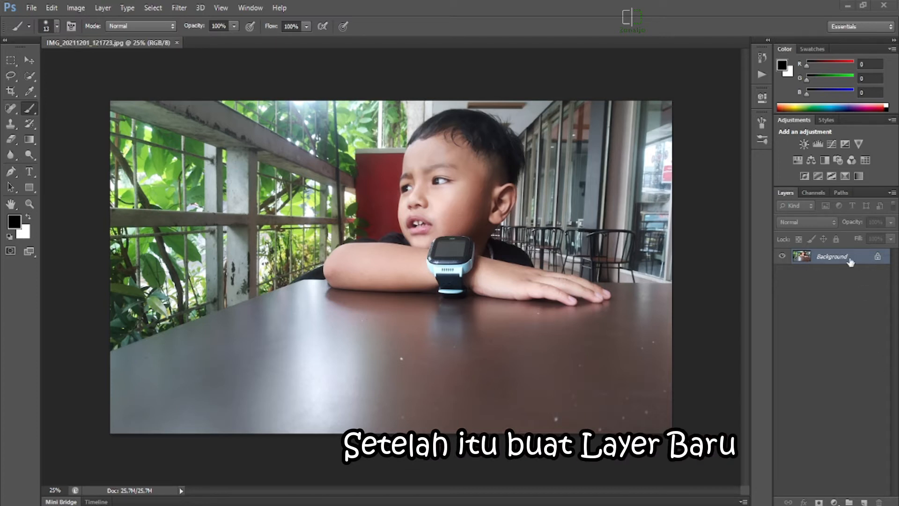
# Add a blank layer above the background photo and delete it again.
pyautogui.click(866, 502)
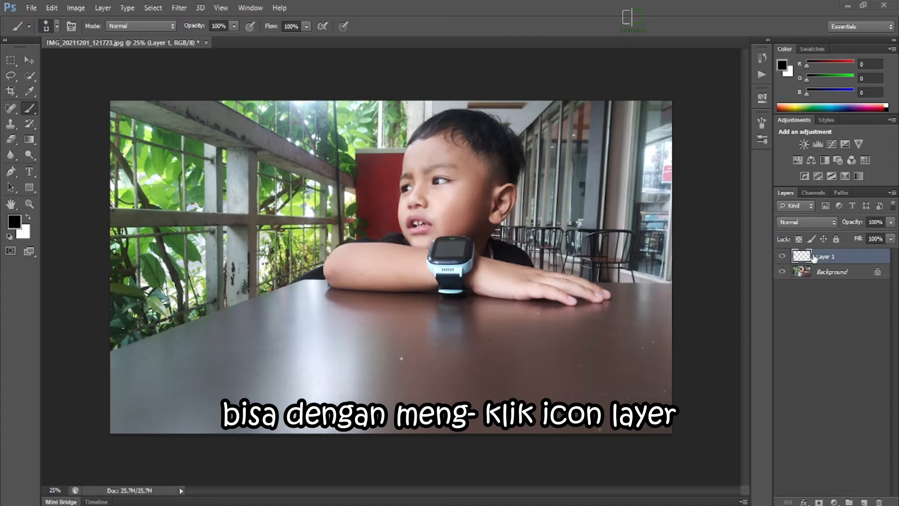
pyautogui.click(782, 258)
pyautogui.click(783, 258)
pyautogui.click(880, 502)
pyautogui.click(434, 195)
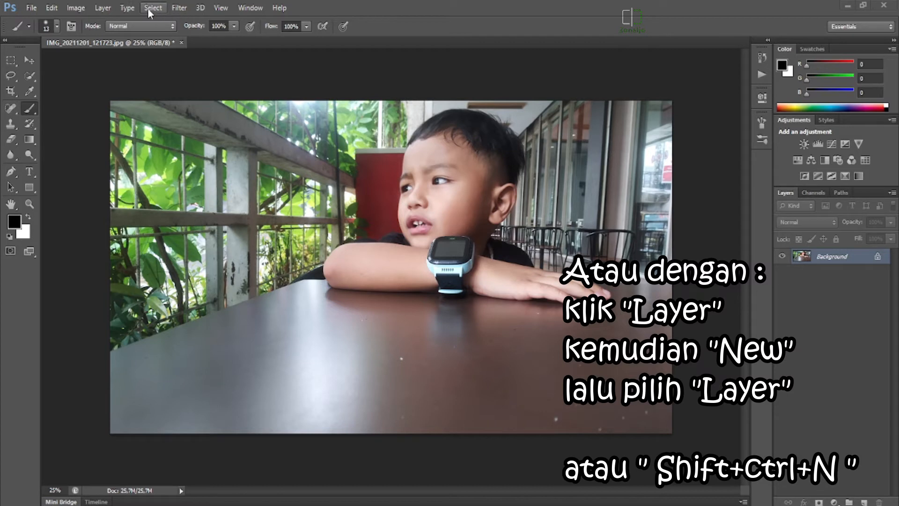
# Create a new layer named "area" above the background photo.
pyautogui.click(107, 10)
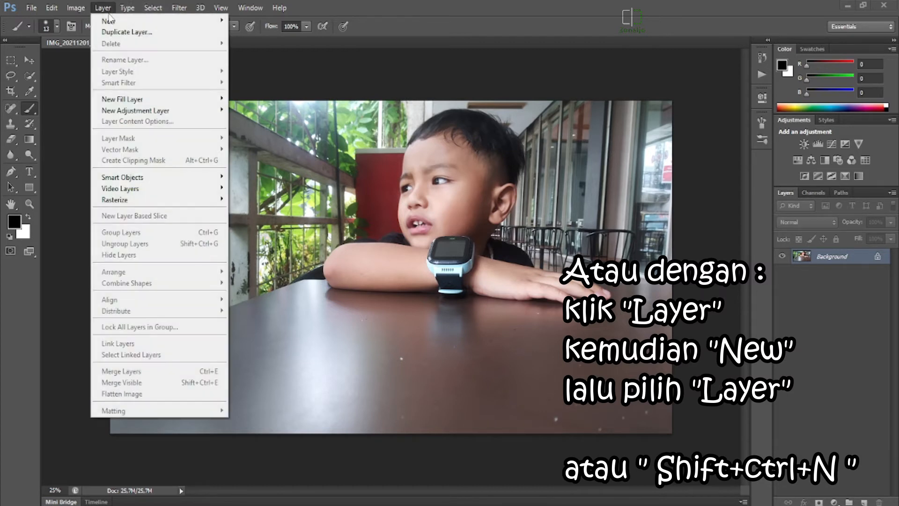
pyautogui.moveTo(109, 19)
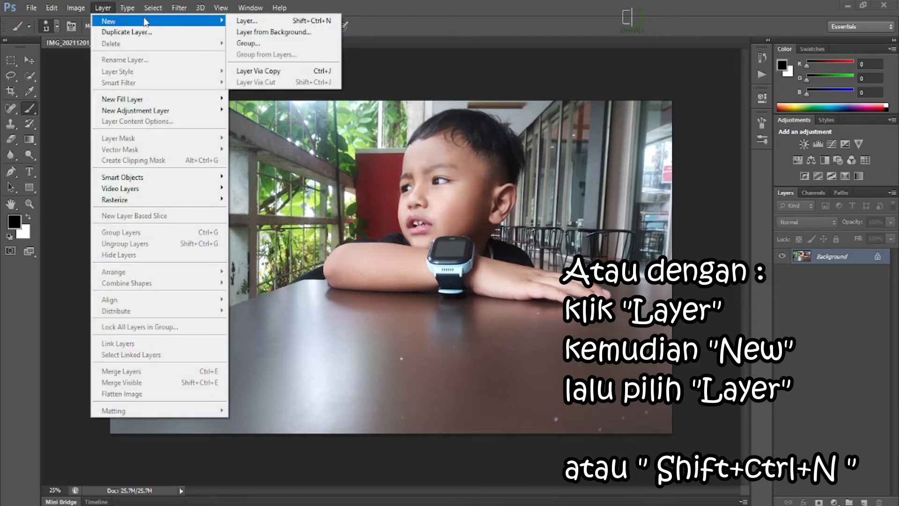
pyautogui.click(238, 21)
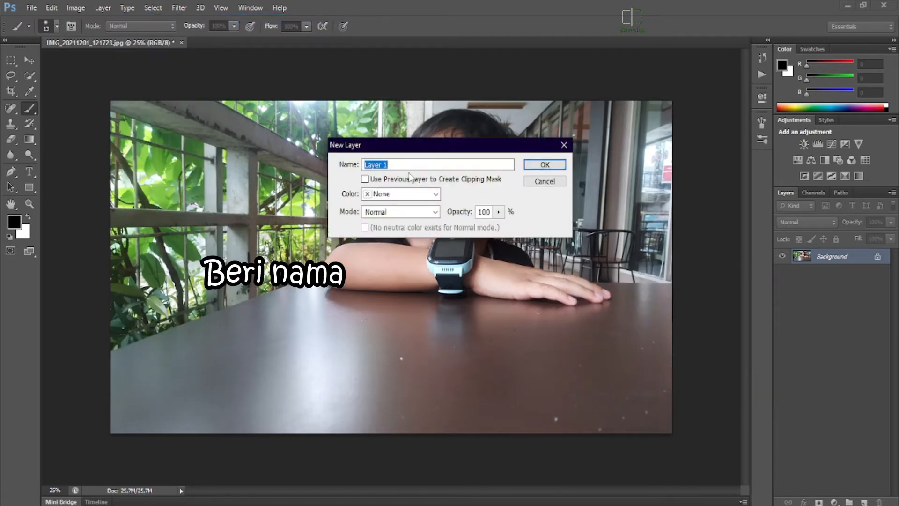
pyautogui.write('area')
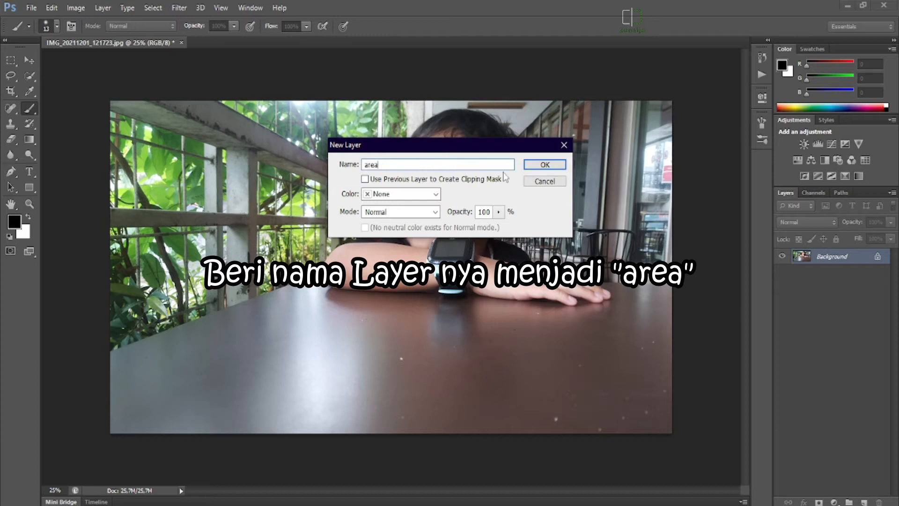
pyautogui.click(529, 165)
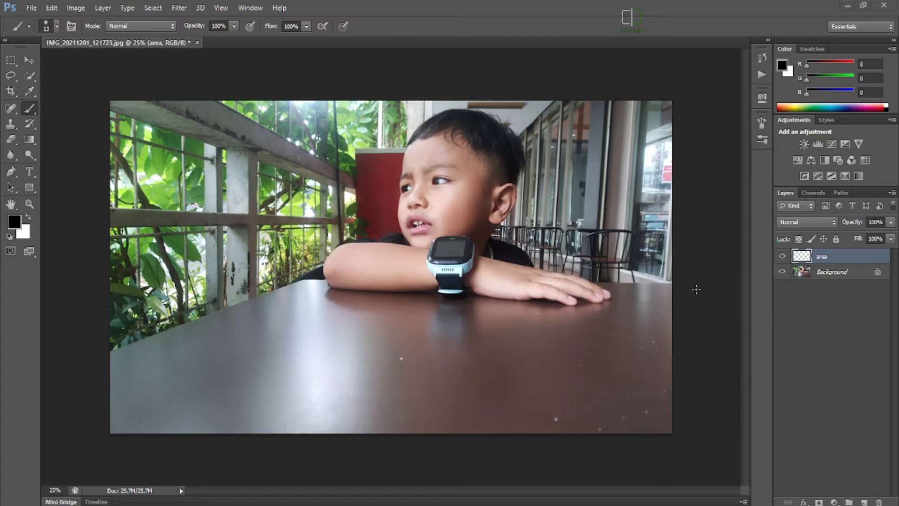
# Select the boy's head, arms and hand on the Background layer with the Quick Selection tool.
pyautogui.click(32, 76)
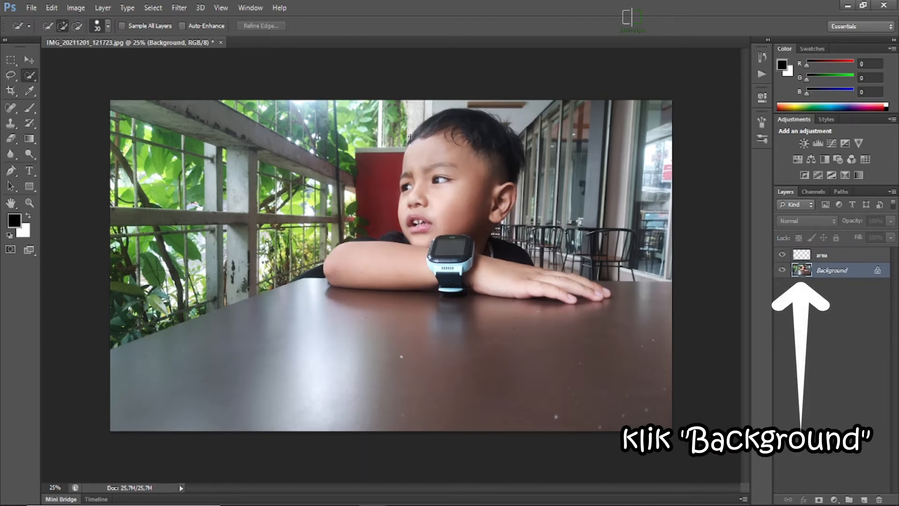
pyautogui.moveTo(436, 134)
pyautogui.mouseDown()
pyautogui.moveTo(470, 147)
pyautogui.moveTo(480, 191)
pyautogui.mouseUp()
pyautogui.moveTo(445, 243)
pyautogui.mouseDown()
pyautogui.moveTo(459, 275)
pyautogui.moveTo(496, 280)
pyautogui.mouseUp()
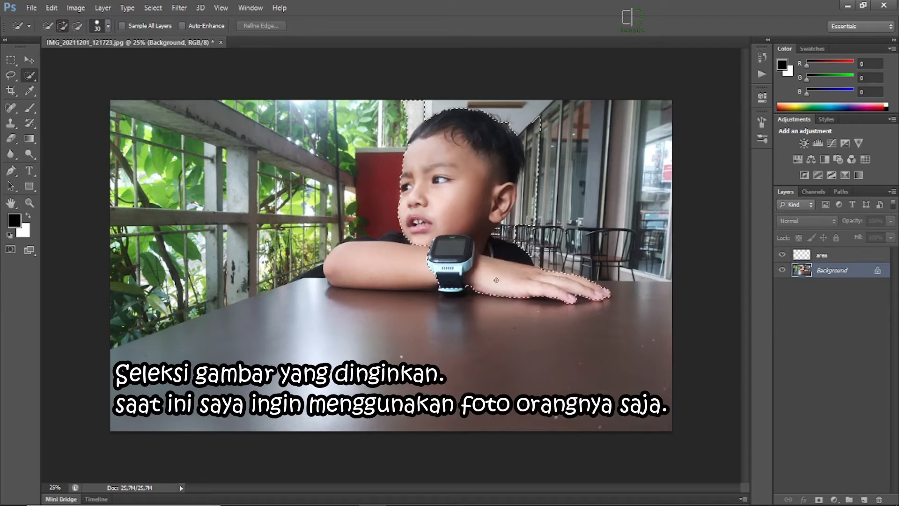
pyautogui.moveTo(406, 277)
pyautogui.mouseDown()
pyautogui.moveTo(375, 274)
pyautogui.moveTo(373, 260)
pyautogui.moveTo(390, 236)
pyautogui.moveTo(353, 240)
pyautogui.mouseUp()
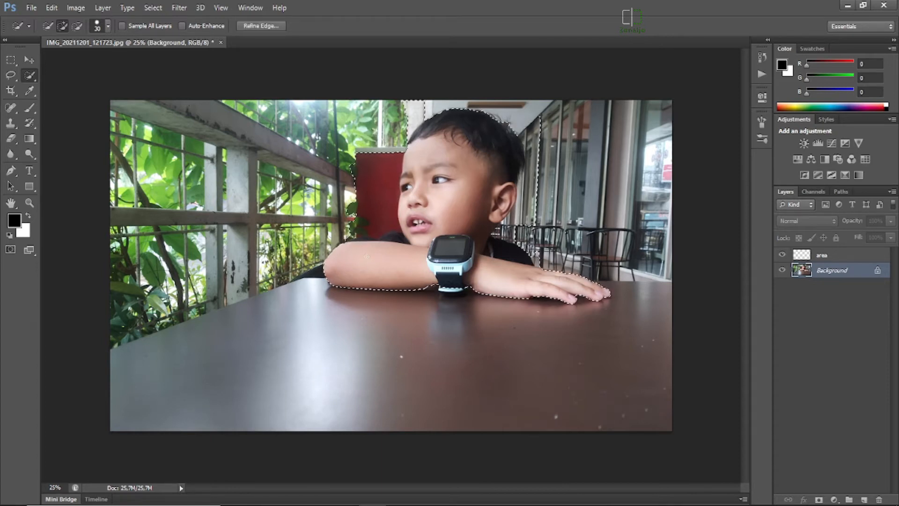
# Subtract the red wall and the leaves beside the face from the selection, keeping the boy's eye and brow selected.
pyautogui.click(78, 26)
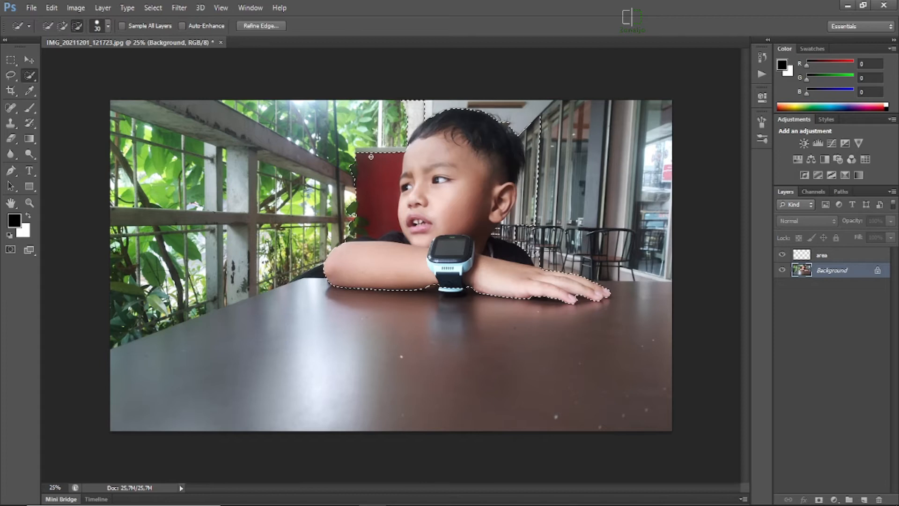
pyautogui.scroll(3, 457, 170)
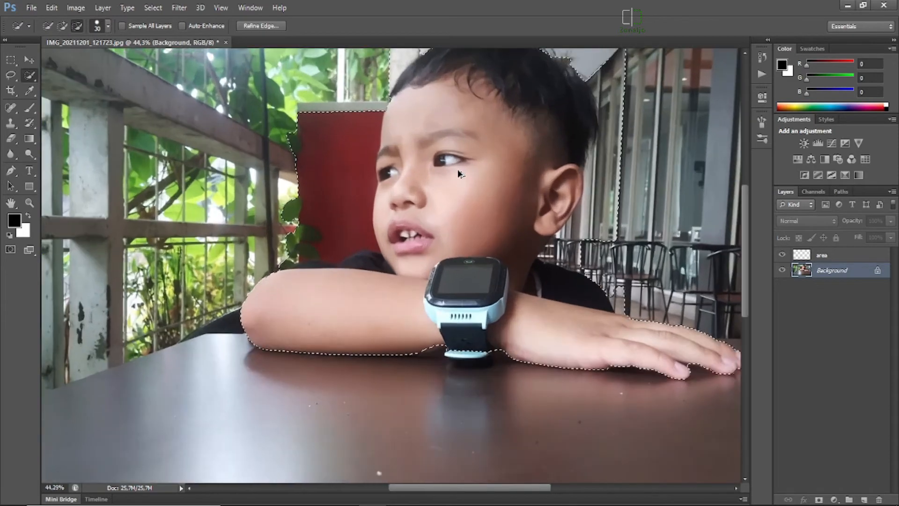
pyautogui.moveTo(353, 144)
pyautogui.mouseDown()
pyautogui.moveTo(372, 97)
pyautogui.moveTo(362, 197)
pyautogui.mouseUp()
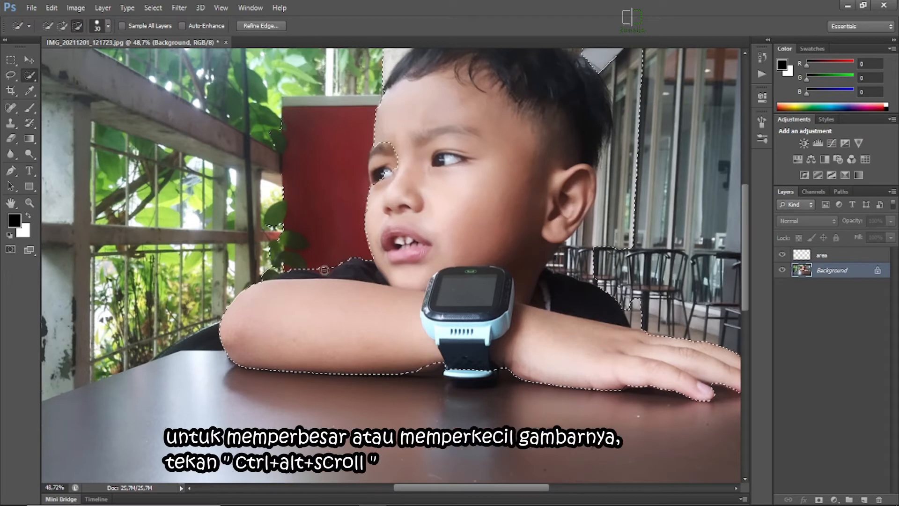
pyautogui.moveTo(321, 271)
pyautogui.mouseDown()
pyautogui.moveTo(267, 242)
pyautogui.moveTo(268, 199)
pyautogui.moveTo(293, 166)
pyautogui.moveTo(269, 127)
pyautogui.moveTo(278, 110)
pyautogui.mouseUp()
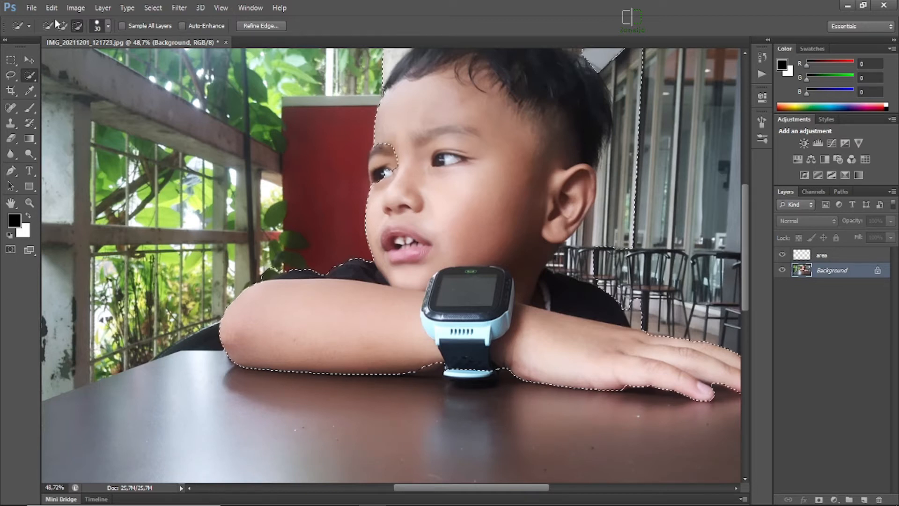
pyautogui.moveTo(393, 148)
pyautogui.mouseDown()
pyautogui.moveTo(372, 149)
pyautogui.moveTo(369, 179)
pyautogui.mouseUp()
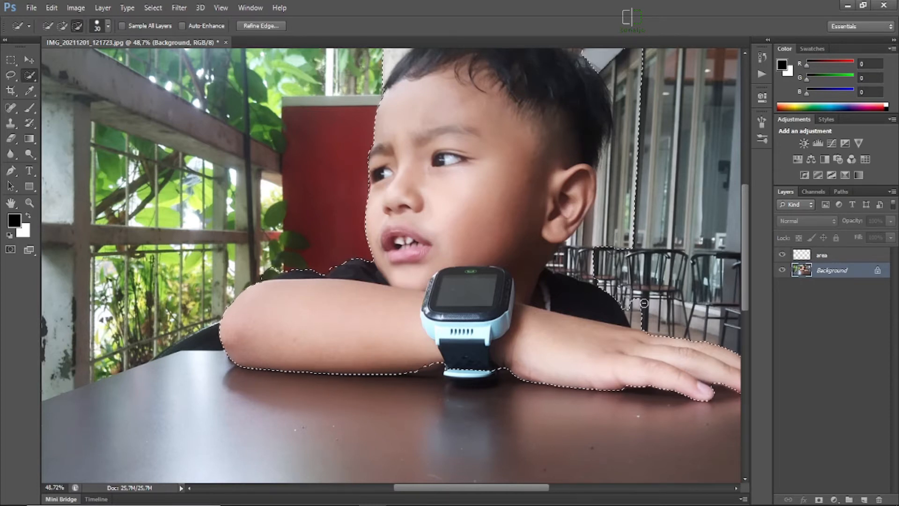
# Subtract the chairs, the windows behind the head and the pillar above it from the boy's selection.
pyautogui.moveTo(639, 322); pyautogui.dragTo(621, 295)
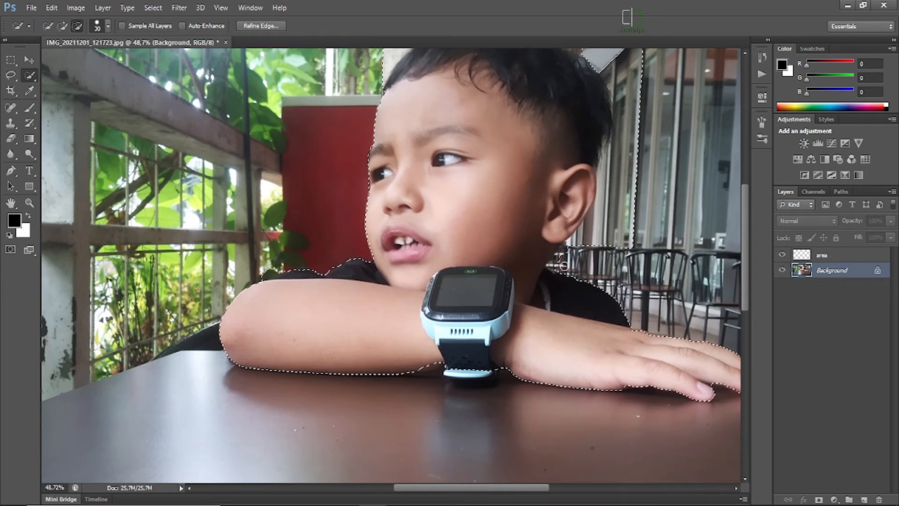
pyautogui.moveTo(558, 265)
pyautogui.mouseDown()
pyautogui.moveTo(592, 225)
pyautogui.moveTo(618, 162)
pyautogui.moveTo(622, 105)
pyautogui.moveTo(607, 58)
pyautogui.mouseUp()
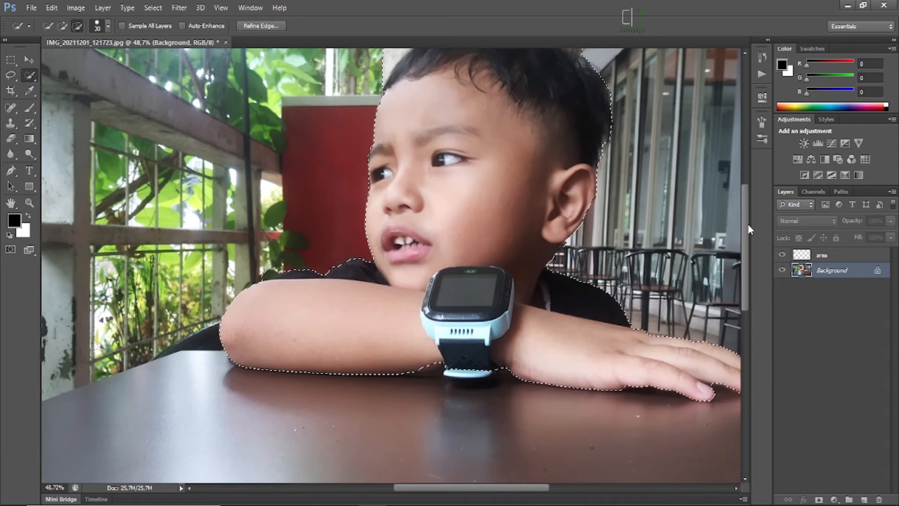
pyautogui.scroll(5, 682, 182)
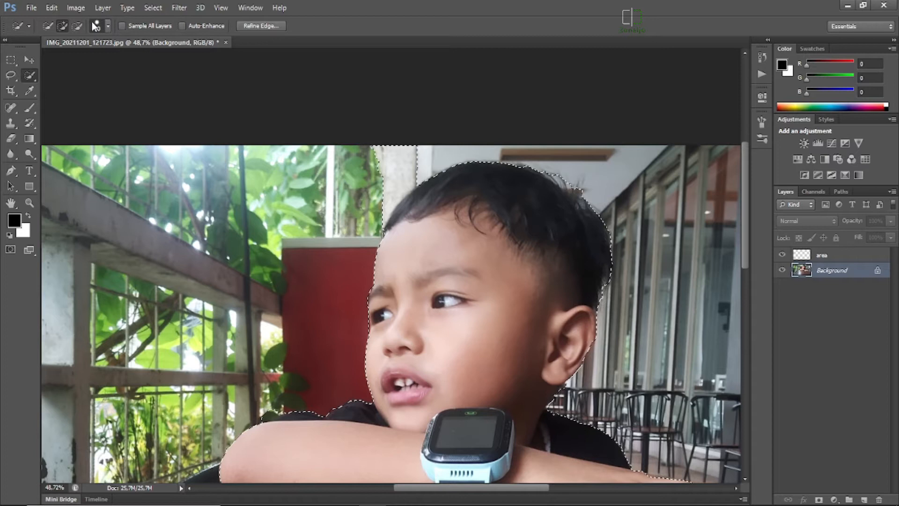
pyautogui.click(77, 26)
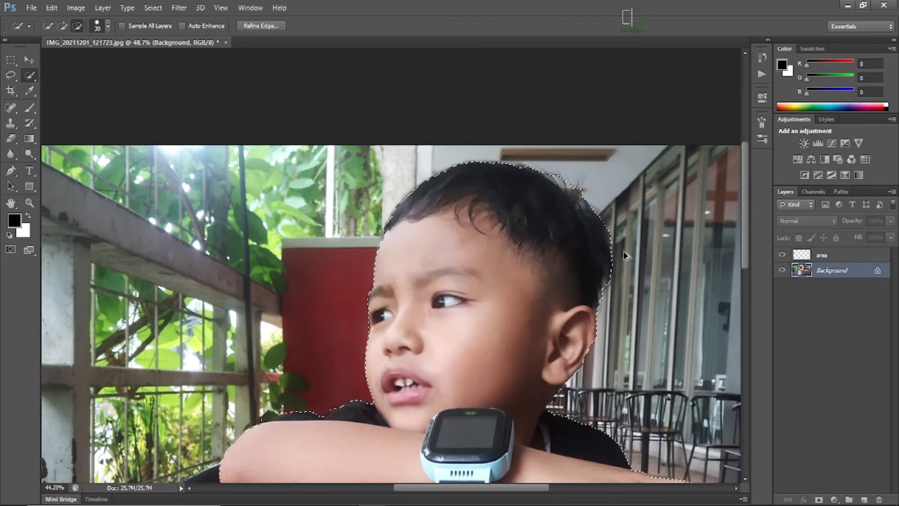
# Refine the selection edge beneath the watch strap, removing the table beside it and adding the missing underside of the forearm.
pyautogui.scroll(-1, 623, 255)
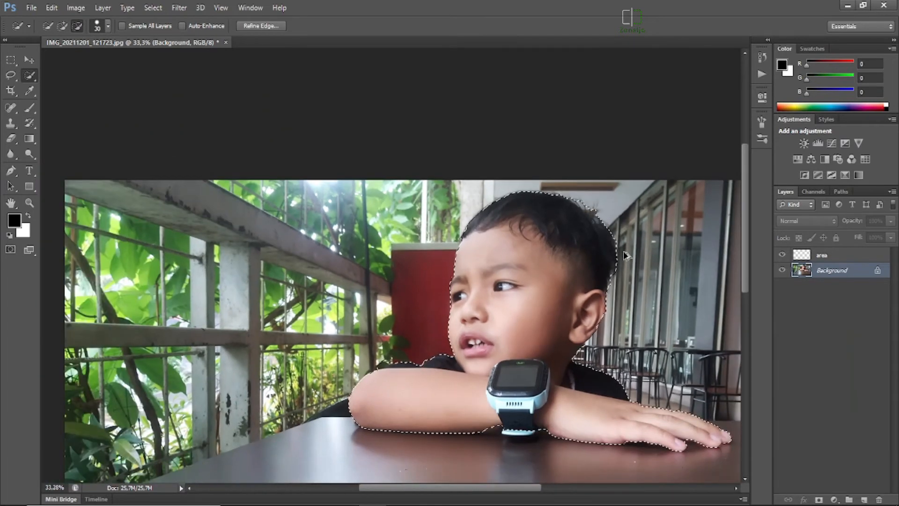
pyautogui.scroll(1, 624, 256)
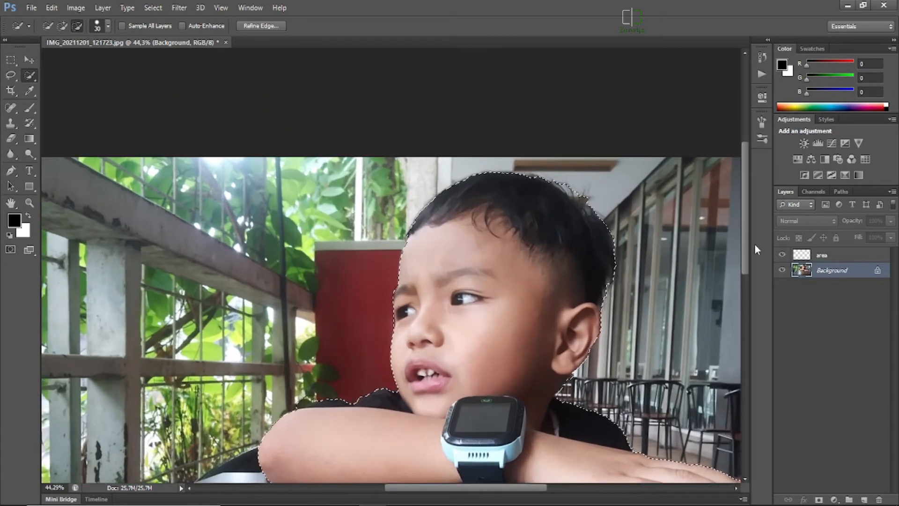
pyautogui.moveTo(746, 223); pyautogui.dragTo(744, 277)
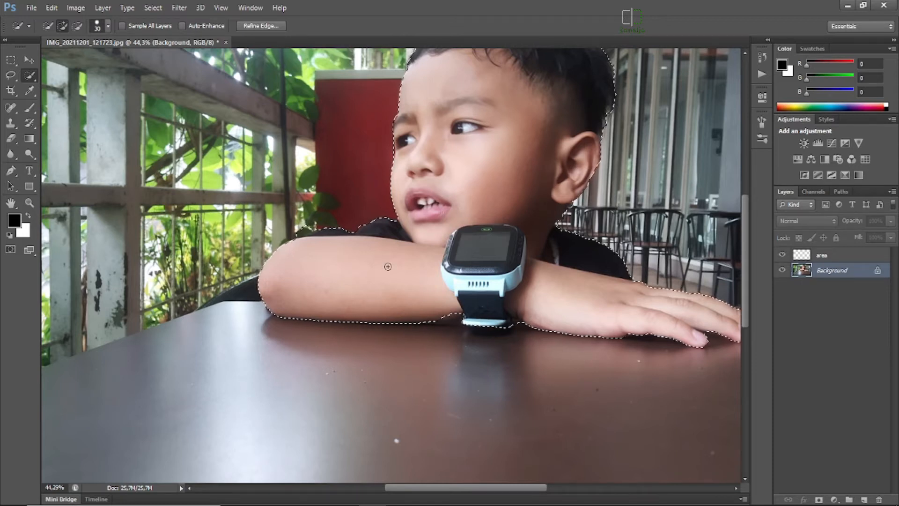
pyautogui.scroll(5, 514, 337)
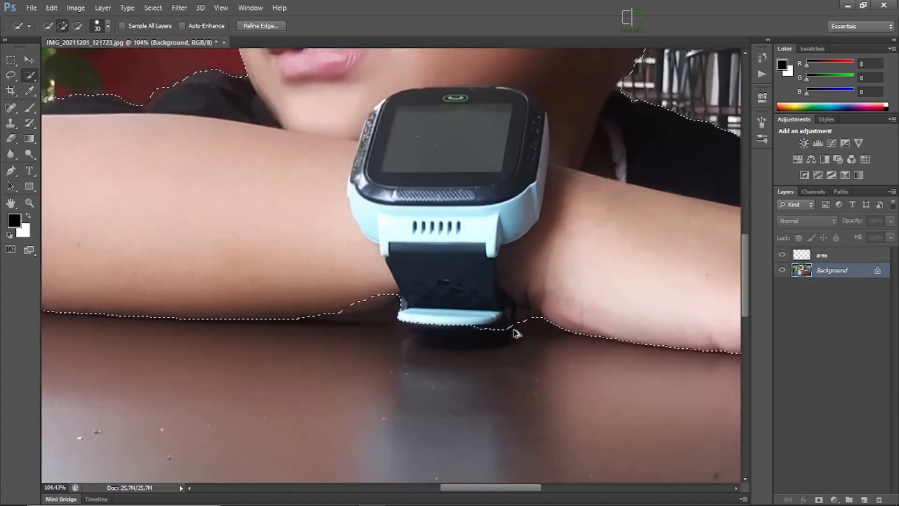
pyautogui.scroll(1, 516, 334)
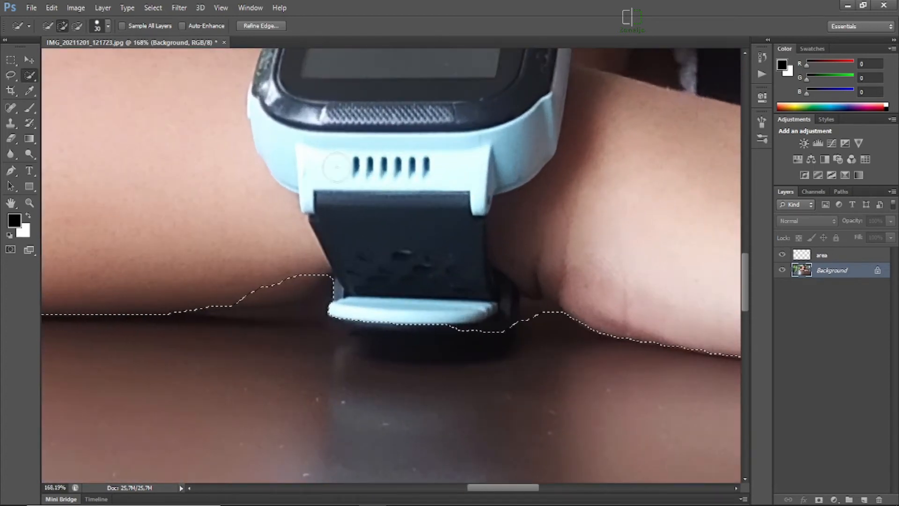
pyautogui.click(81, 26)
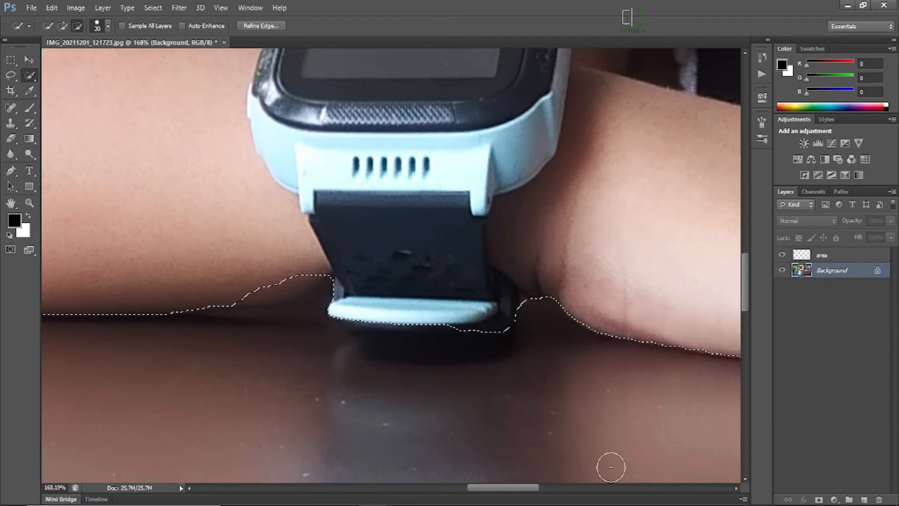
pyautogui.click(519, 323)
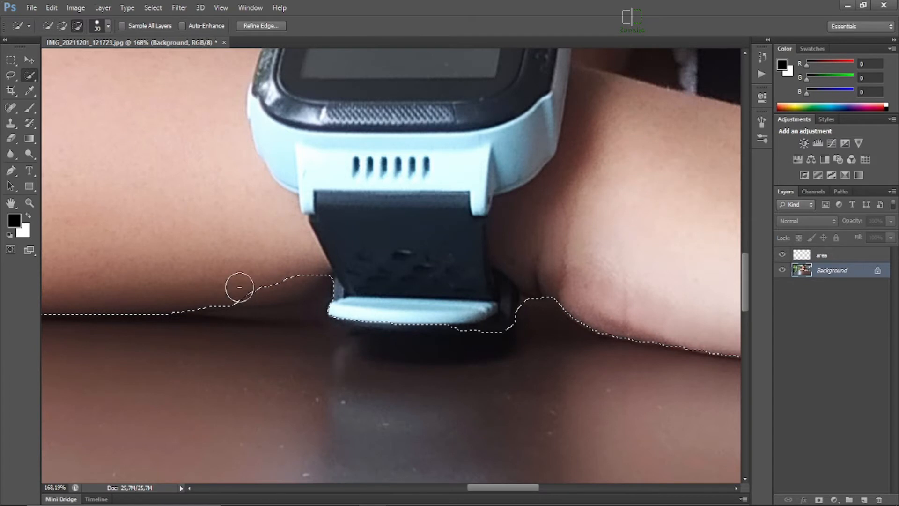
pyautogui.click(63, 26)
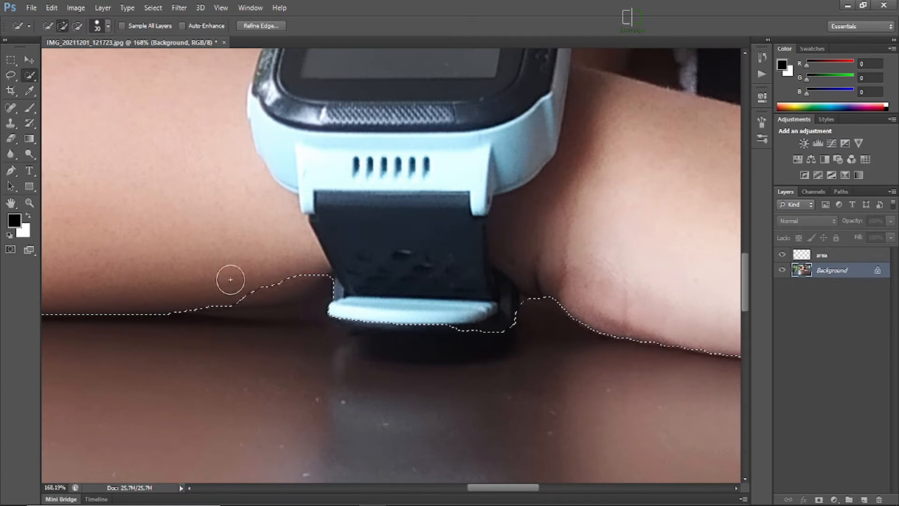
pyautogui.moveTo(256, 280)
pyautogui.mouseDown()
pyautogui.moveTo(277, 277)
pyautogui.moveTo(275, 268)
pyautogui.moveTo(265, 274)
pyautogui.mouseUp()
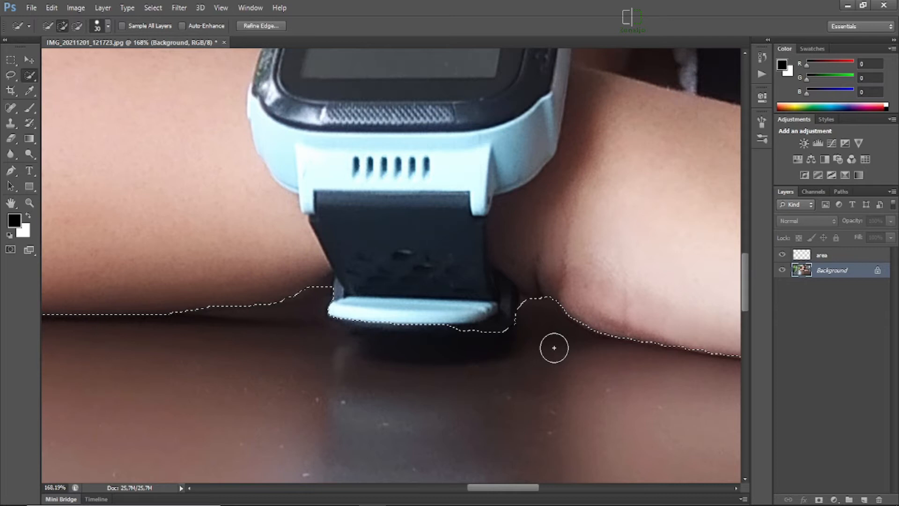
# Make the "area" layer active and choose a soft round brush with 0% hardness for the Brush tool.
pyautogui.scroll(-4, 555, 350)
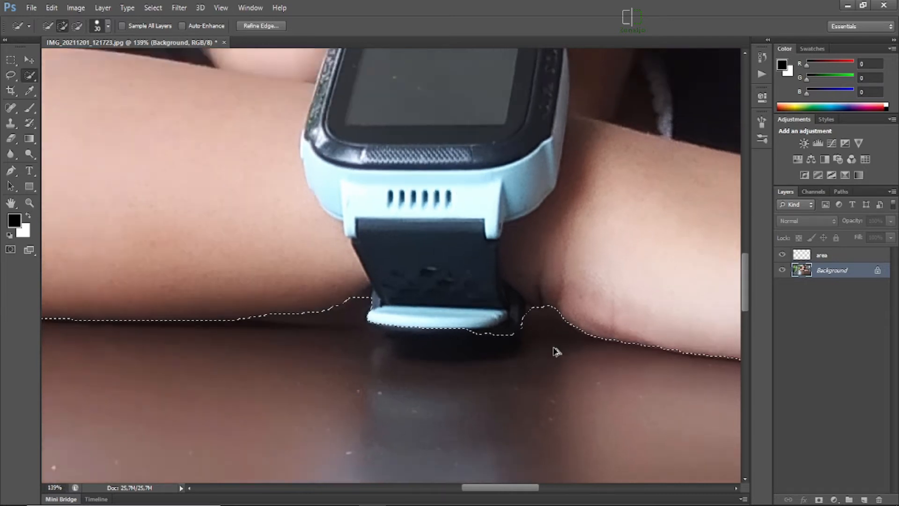
pyautogui.scroll(-5, 555, 350)
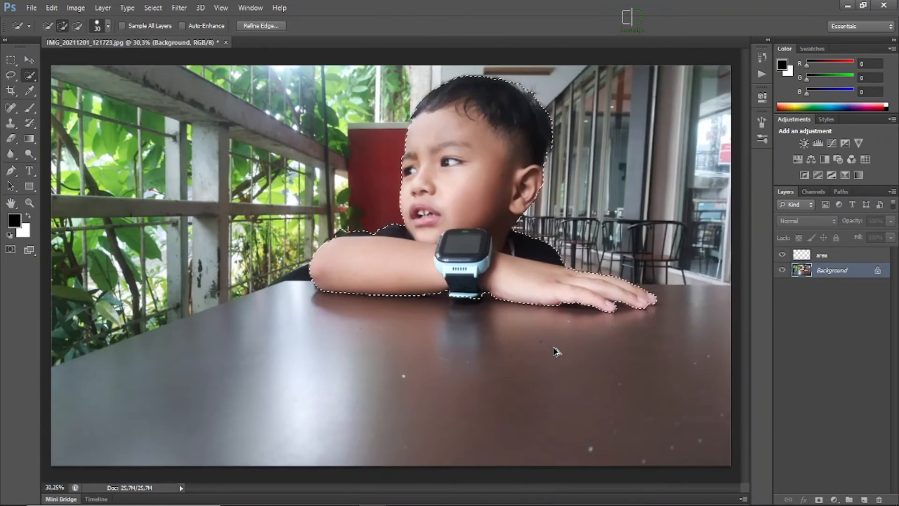
pyautogui.scroll(-1, 555, 351)
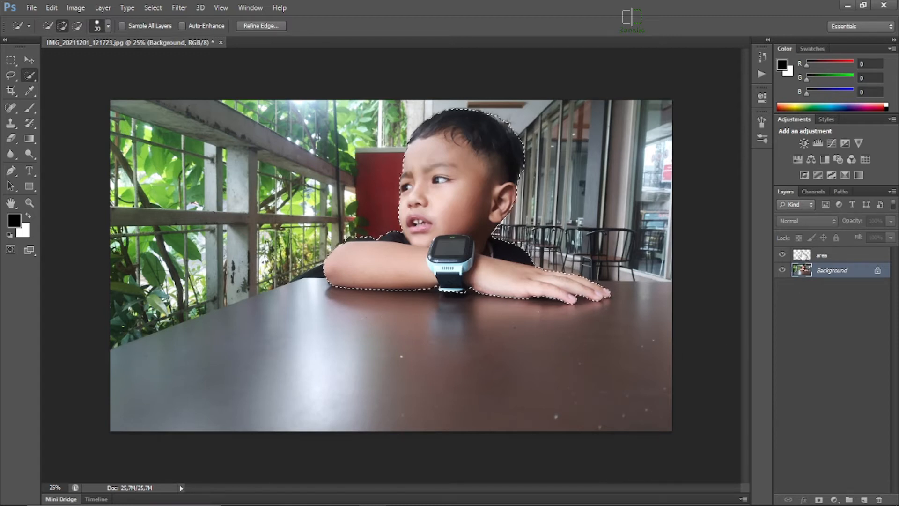
pyautogui.click(805, 257)
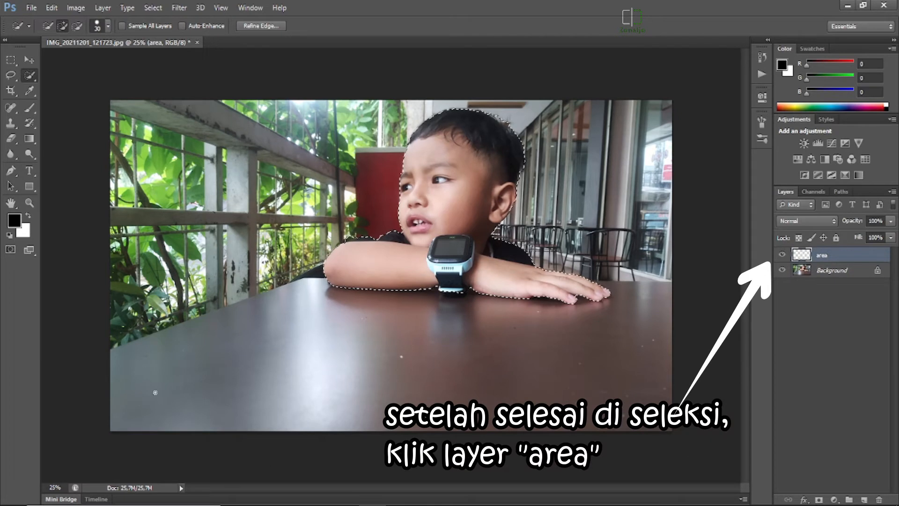
pyautogui.click(25, 112)
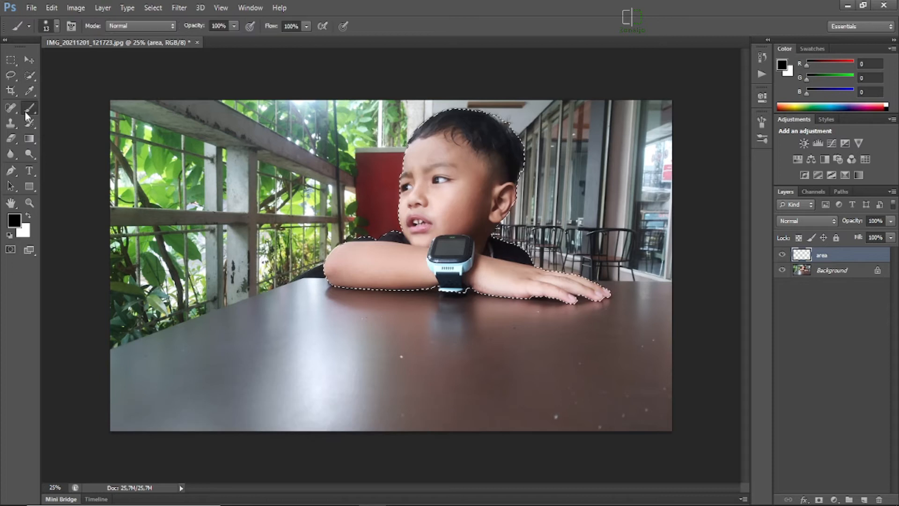
pyautogui.click(57, 26)
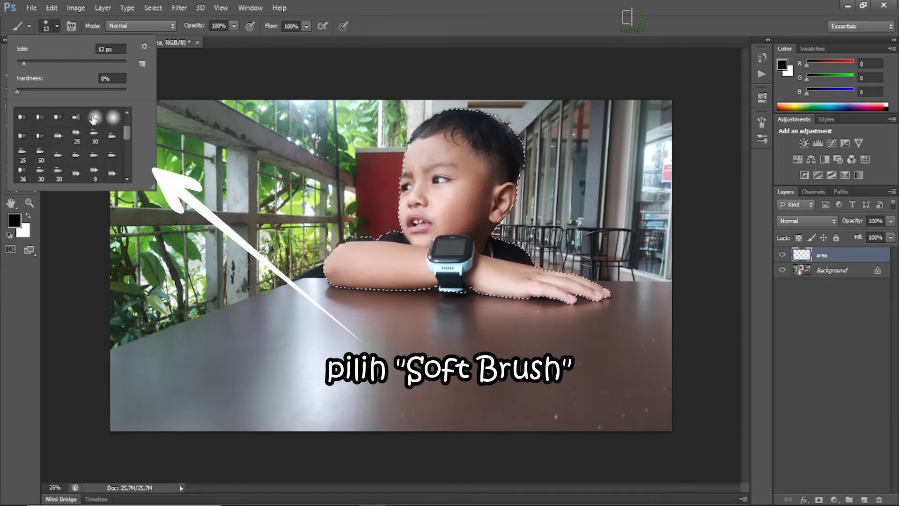
pyautogui.click(114, 119)
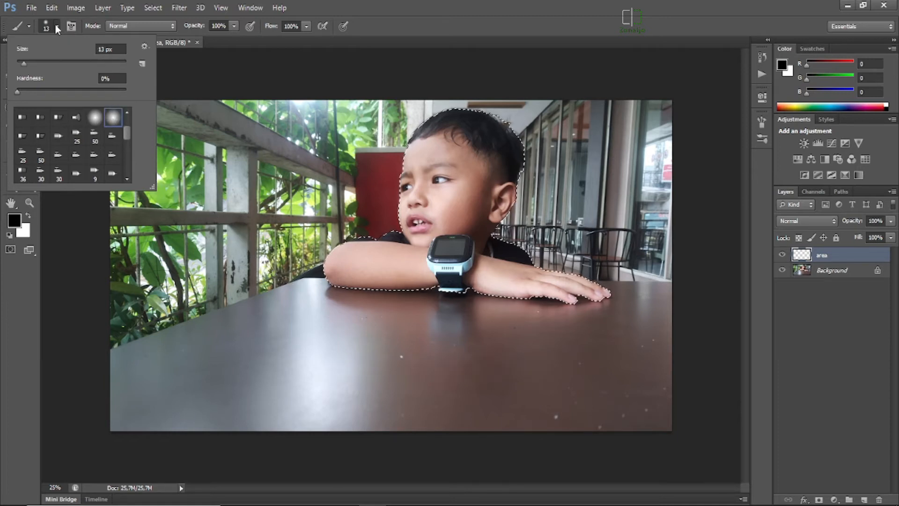
pyautogui.doubleClick(116, 119)
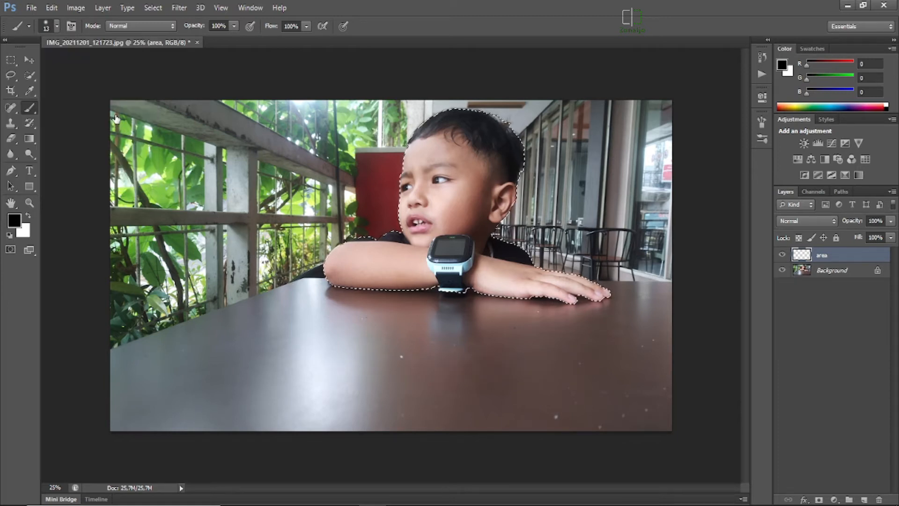
# Set the foreground color to red with RGB values 245, 10, 10 for the Brush tool.
pyautogui.click(14, 221)
pyautogui.moveTo(595, 154); pyautogui.dragTo(639, 135)
pyautogui.click(768, 121)
pyautogui.press('b')
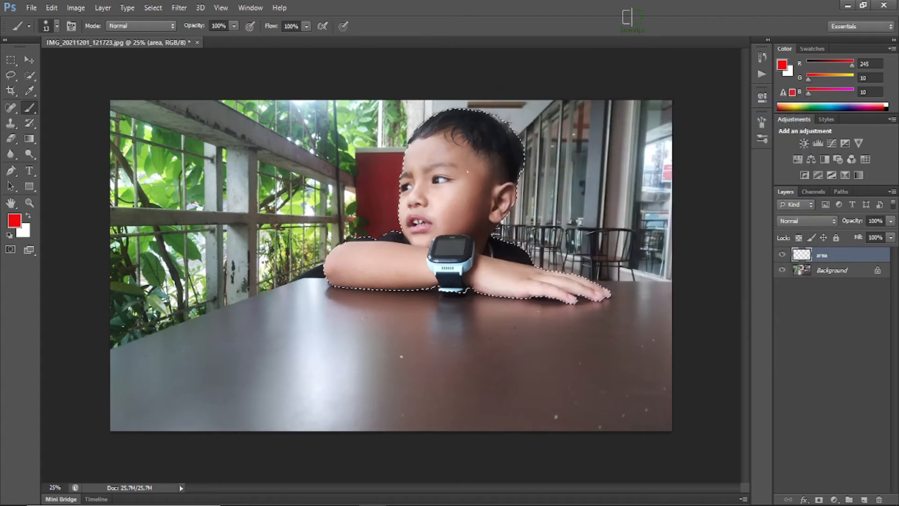
# Paint the boy's forehead and the upper part of his hair red on the "area" layer, enlarging the brush to 43 px.
pyautogui.moveTo(433, 146)
pyautogui.mouseDown()
pyautogui.moveTo(412, 170)
pyautogui.moveTo(445, 130)
pyautogui.moveTo(417, 143)
pyautogui.mouseUp()
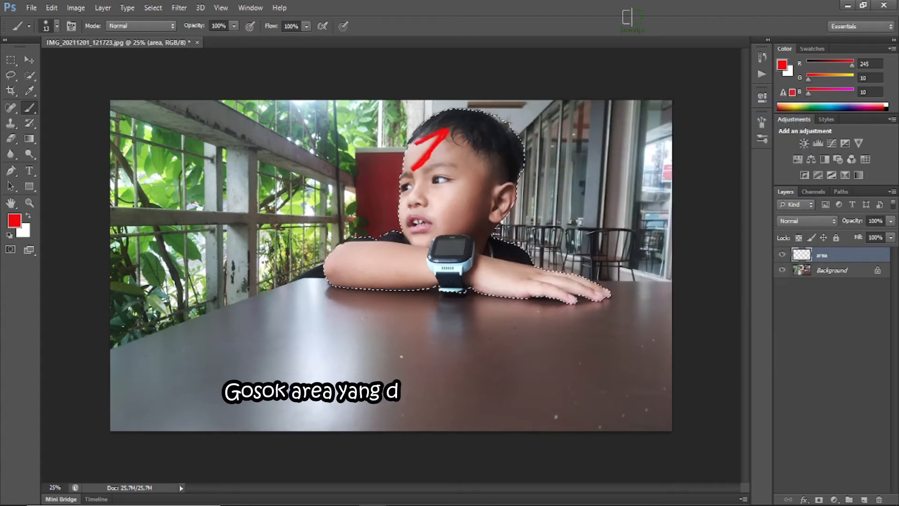
pyautogui.click(57, 26)
pyautogui.moveTo(22, 63); pyautogui.dragTo(40, 64)
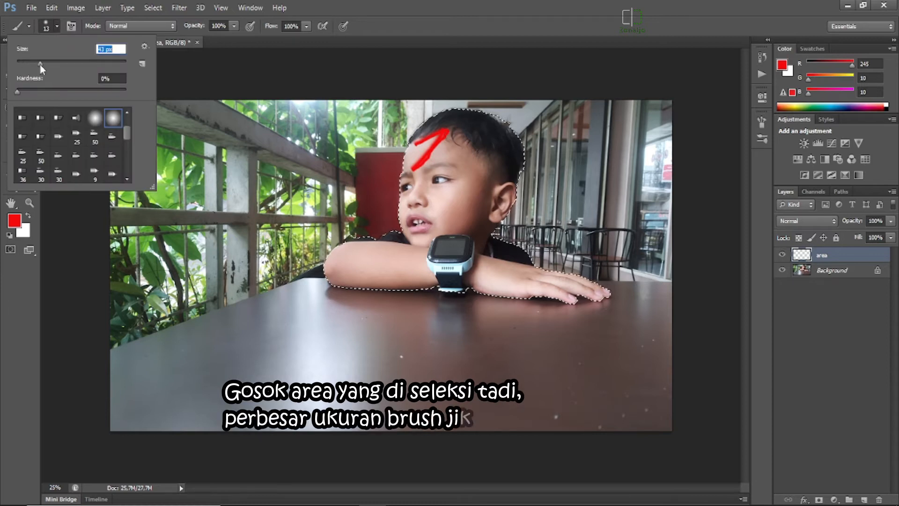
pyautogui.click(438, 145)
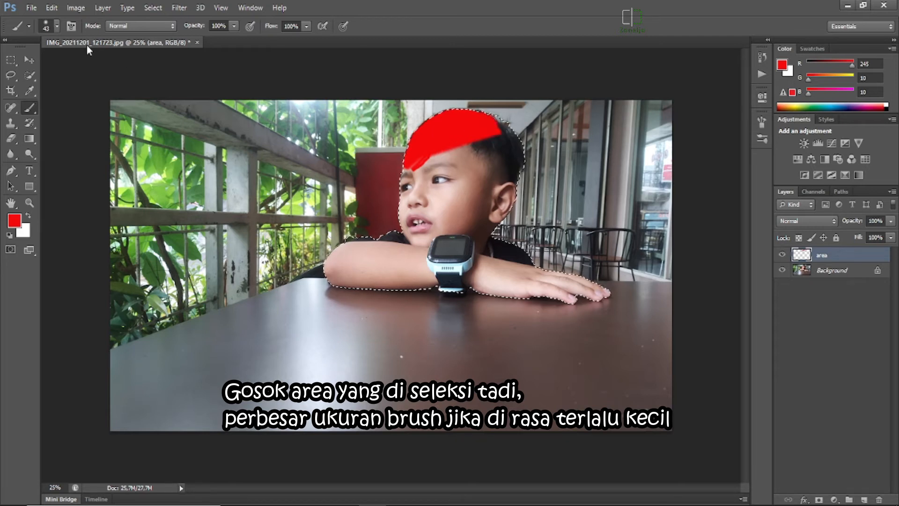
# Enlarge the brush to 66 px and paint the rest of the selected head, arms, shirt and hand solid red.
pyautogui.click(56, 26)
pyautogui.moveTo(45, 66); pyautogui.dragTo(43, 64)
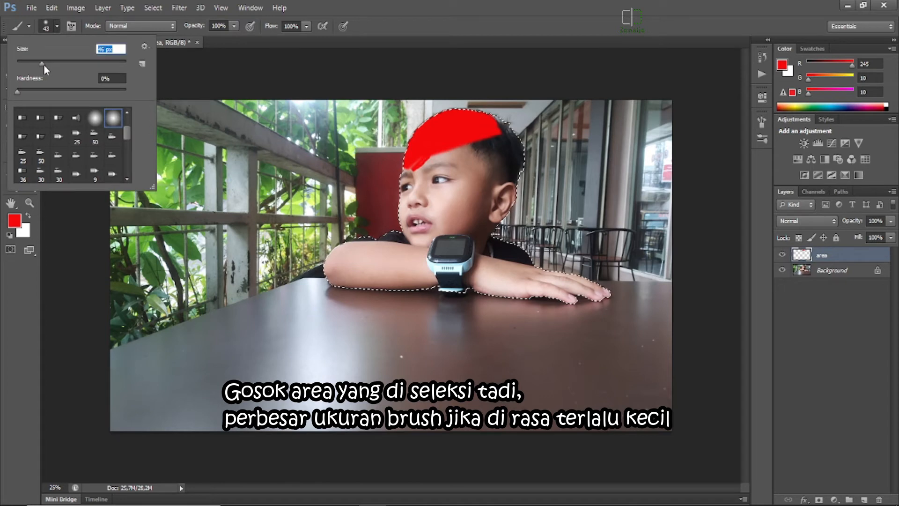
pyautogui.moveTo(451, 161)
pyautogui.mouseDown()
pyautogui.moveTo(458, 146)
pyautogui.moveTo(504, 121)
pyautogui.moveTo(517, 142)
pyautogui.moveTo(519, 192)
pyautogui.moveTo(512, 132)
pyautogui.moveTo(479, 139)
pyautogui.moveTo(496, 156)
pyautogui.moveTo(494, 144)
pyautogui.moveTo(385, 186)
pyautogui.moveTo(417, 156)
pyautogui.moveTo(504, 134)
pyautogui.moveTo(465, 153)
pyautogui.moveTo(463, 245)
pyautogui.moveTo(284, 279)
pyautogui.moveTo(508, 173)
pyautogui.moveTo(531, 176)
pyautogui.moveTo(412, 261)
pyautogui.moveTo(357, 269)
pyautogui.moveTo(422, 279)
pyautogui.moveTo(335, 280)
pyautogui.moveTo(464, 284)
pyautogui.moveTo(476, 261)
pyautogui.moveTo(447, 263)
pyautogui.moveTo(595, 290)
pyautogui.moveTo(547, 299)
pyautogui.moveTo(662, 302)
pyautogui.mouseUp()
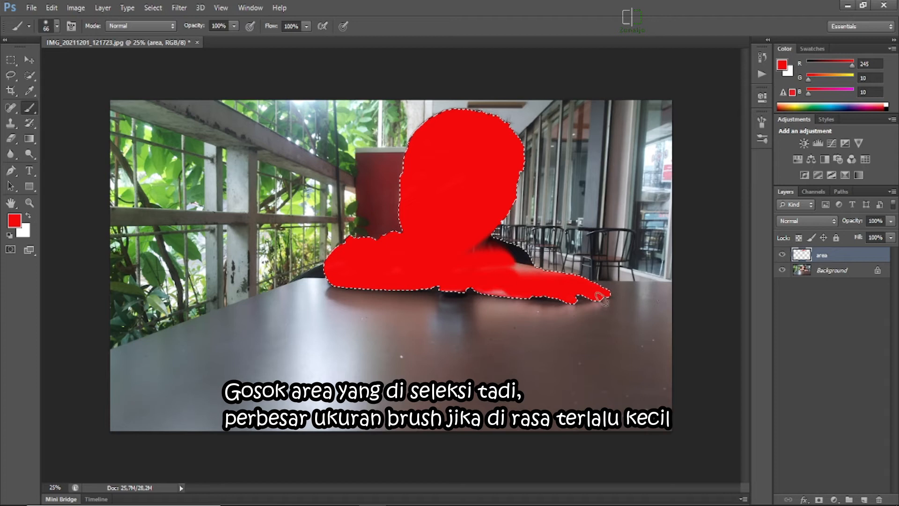
pyautogui.moveTo(547, 303)
pyautogui.mouseDown()
pyautogui.moveTo(538, 282)
pyautogui.moveTo(505, 271)
pyautogui.moveTo(497, 252)
pyautogui.moveTo(513, 250)
pyautogui.moveTo(450, 240)
pyautogui.moveTo(524, 255)
pyautogui.mouseUp()
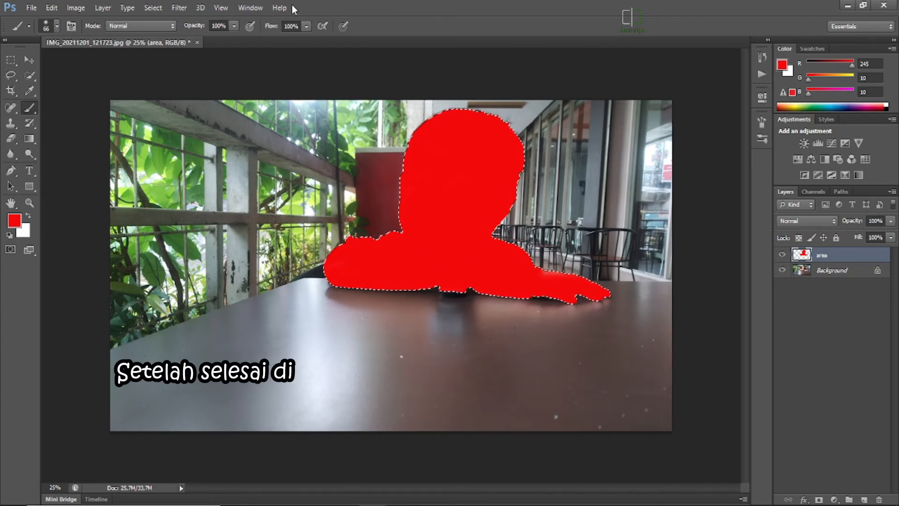
# Display the list of actions and load the downloaded vector sketch action set into it.
pyautogui.click(259, 11)
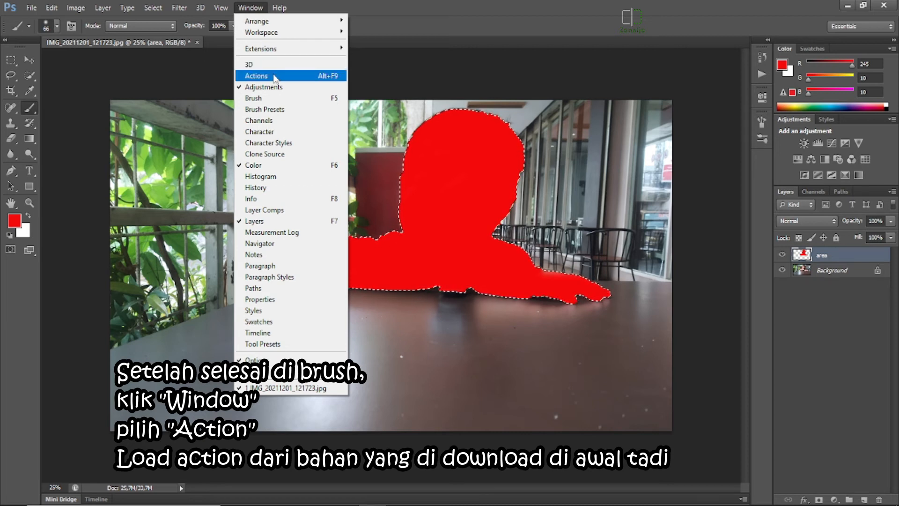
pyautogui.click(275, 77)
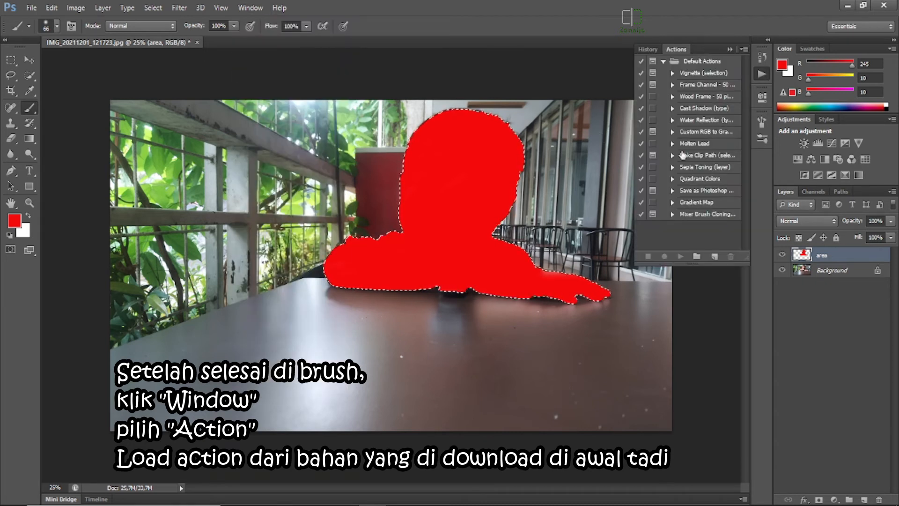
pyautogui.click(743, 50)
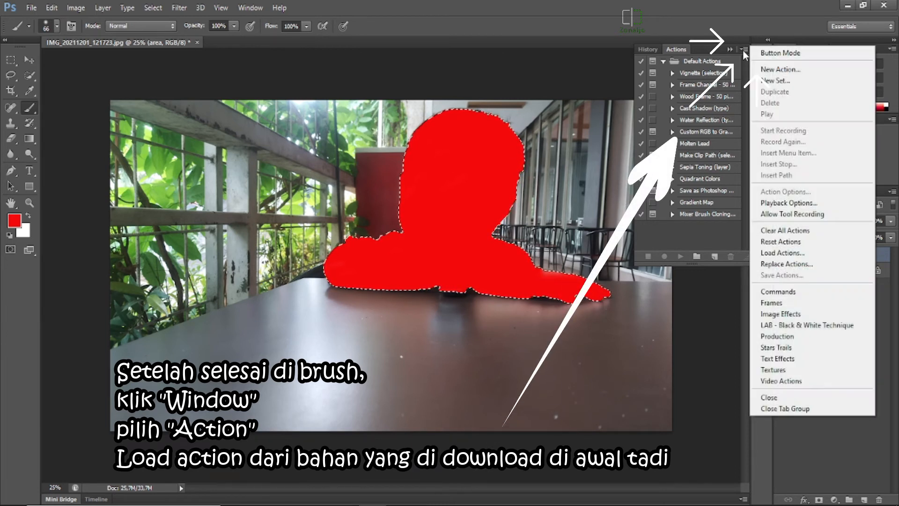
pyautogui.click(774, 255)
pyautogui.doubleClick(388, 192)
pyautogui.click(403, 133)
pyautogui.click(586, 417)
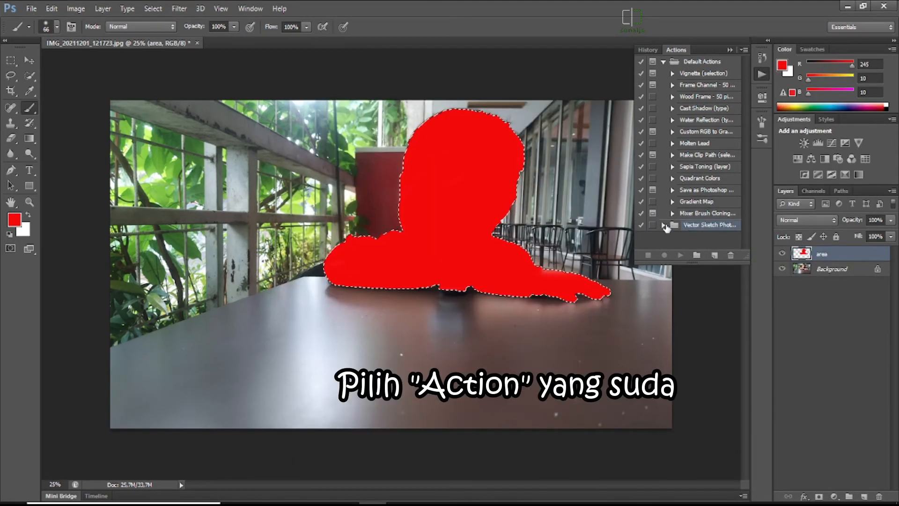
# Run the vector sketch action from the loaded set to the end, continuing past each unavailable command, and collapse the actions list.
pyautogui.click(672, 237)
pyautogui.click(681, 255)
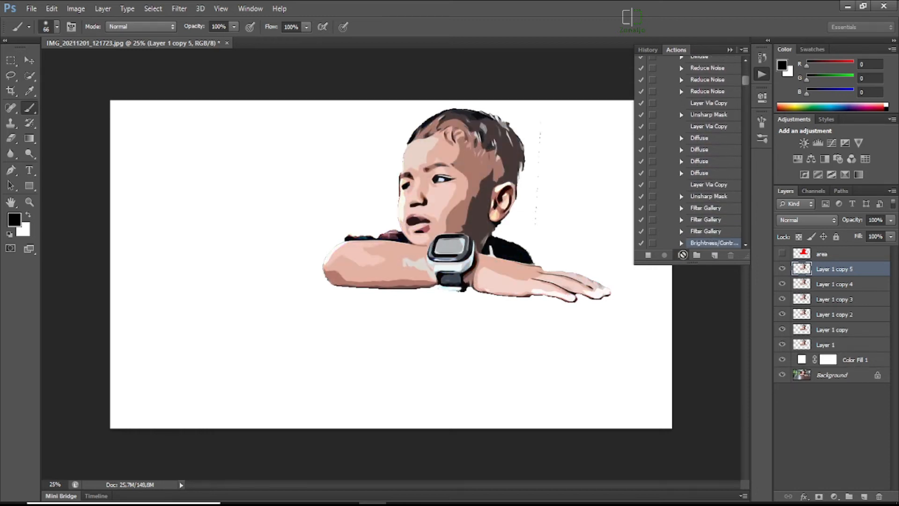
pyautogui.press('Return')
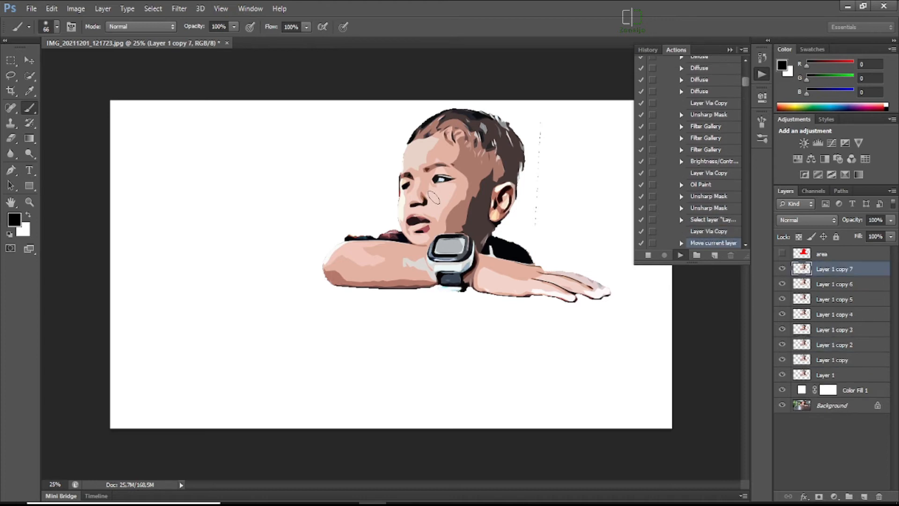
pyautogui.press('Return')
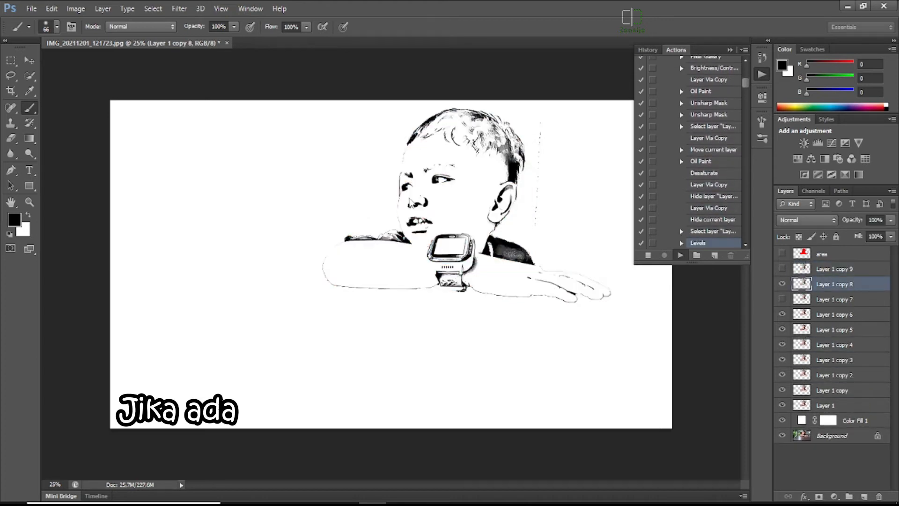
pyautogui.press('Return')
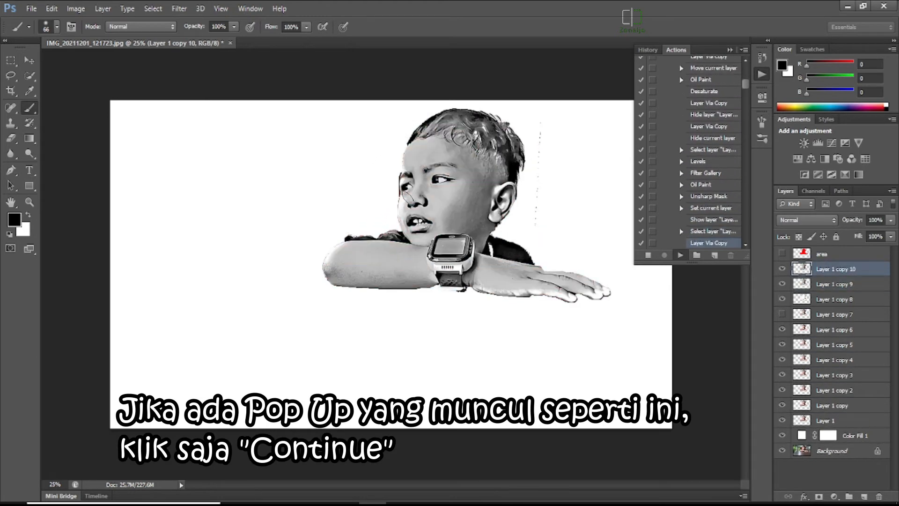
pyautogui.press('Return')
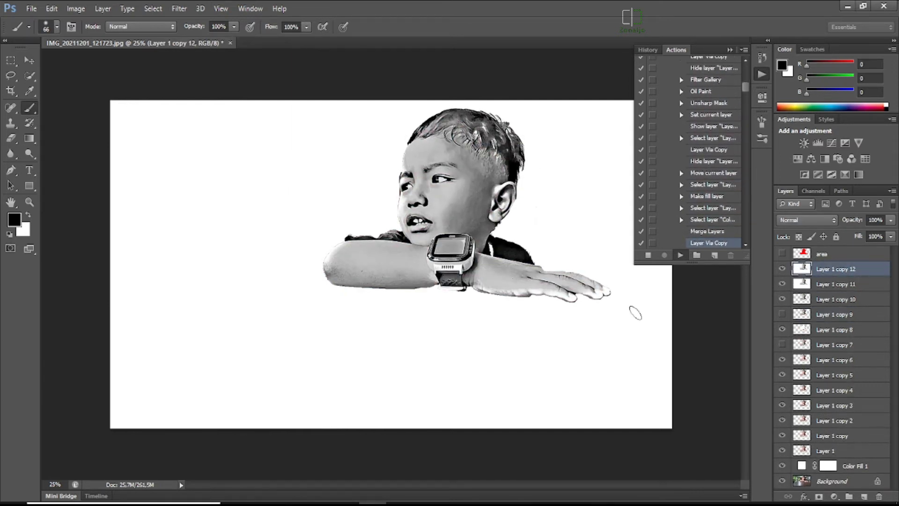
pyautogui.press('Return')
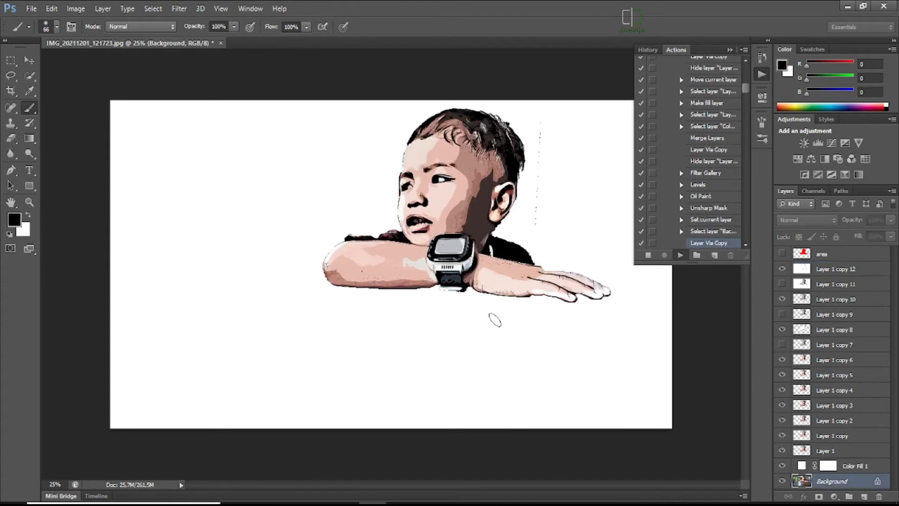
pyautogui.press('Return')
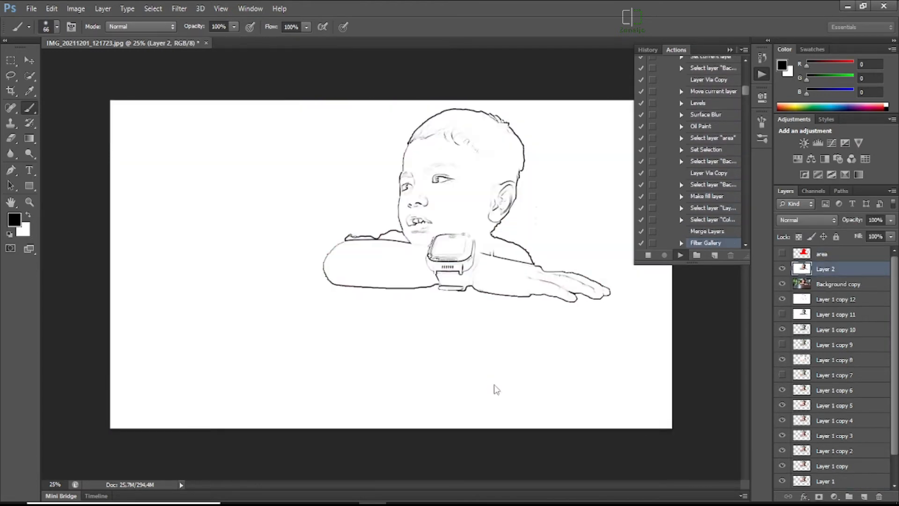
pyautogui.press('Return')
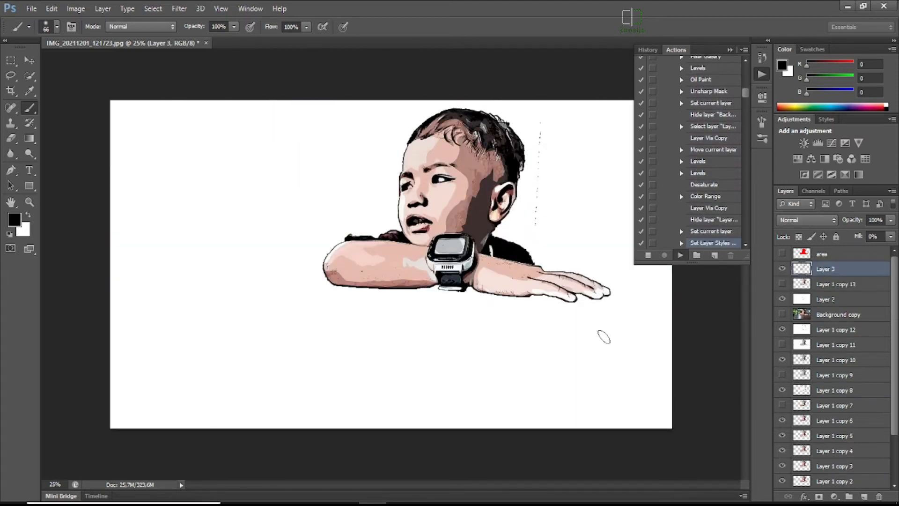
pyautogui.click(420, 200)
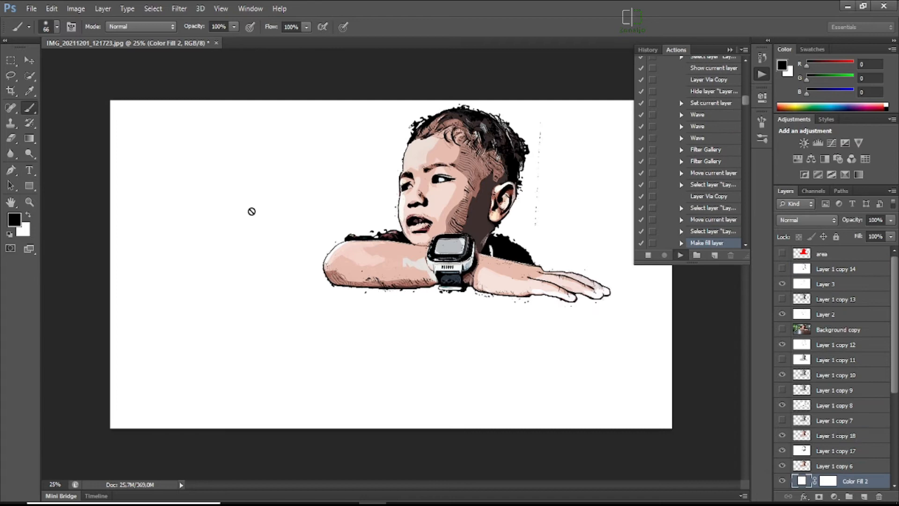
pyautogui.press('Return')
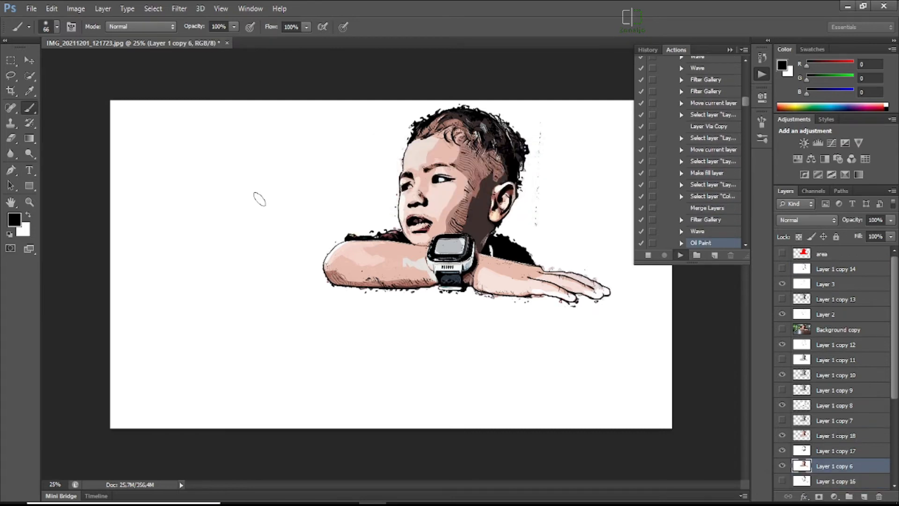
pyautogui.click(435, 200)
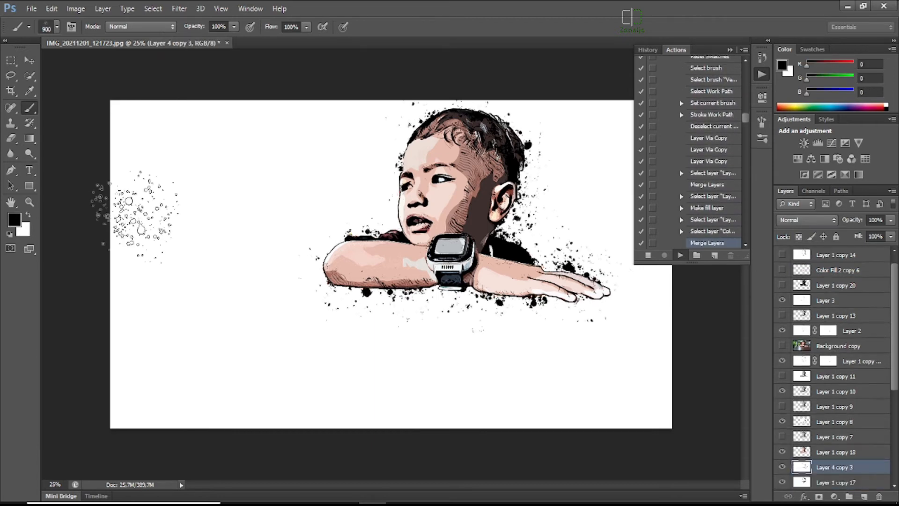
pyautogui.click(424, 198)
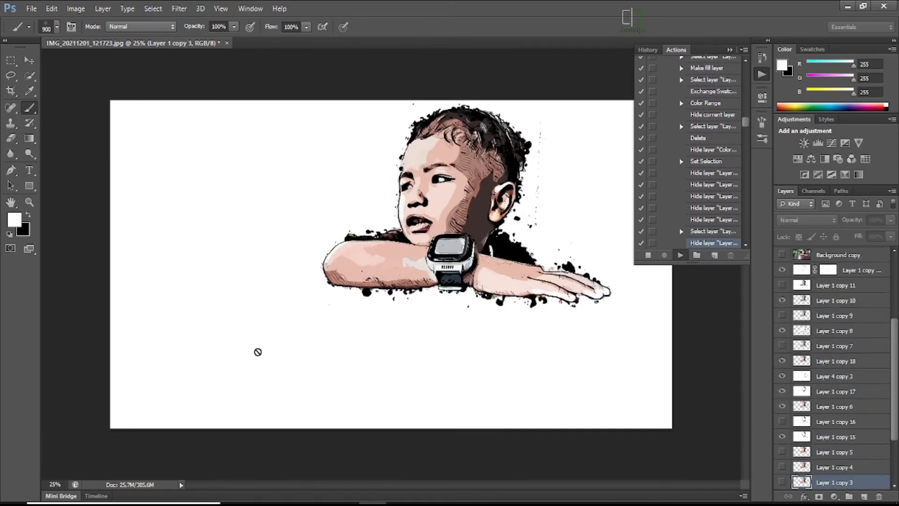
pyautogui.press('Return')
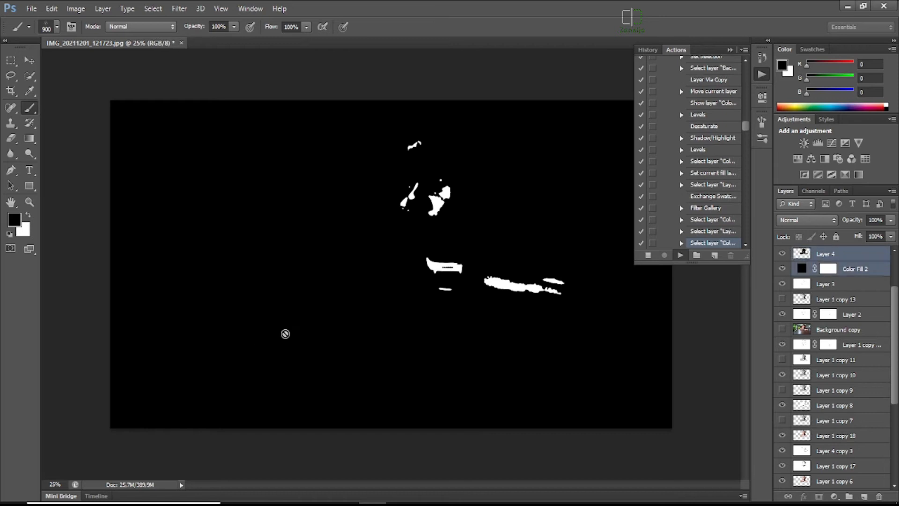
pyautogui.press('Return')
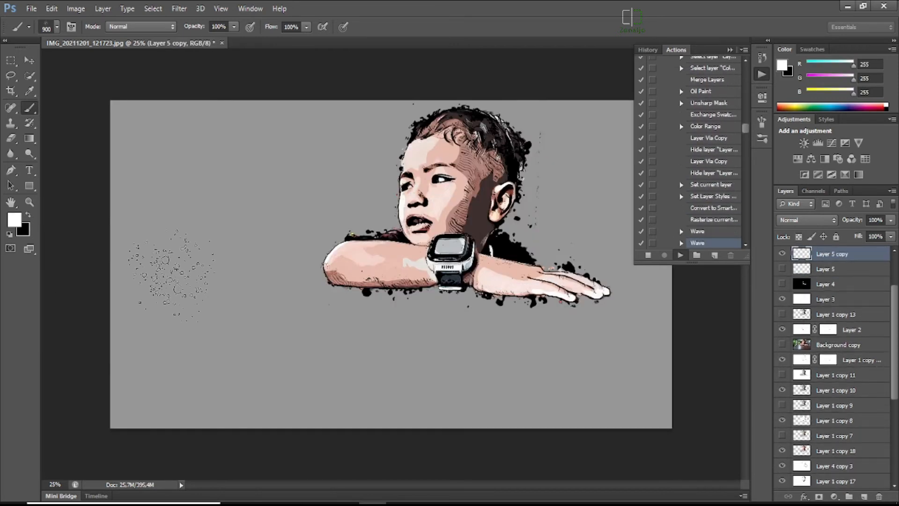
pyautogui.press('Return')
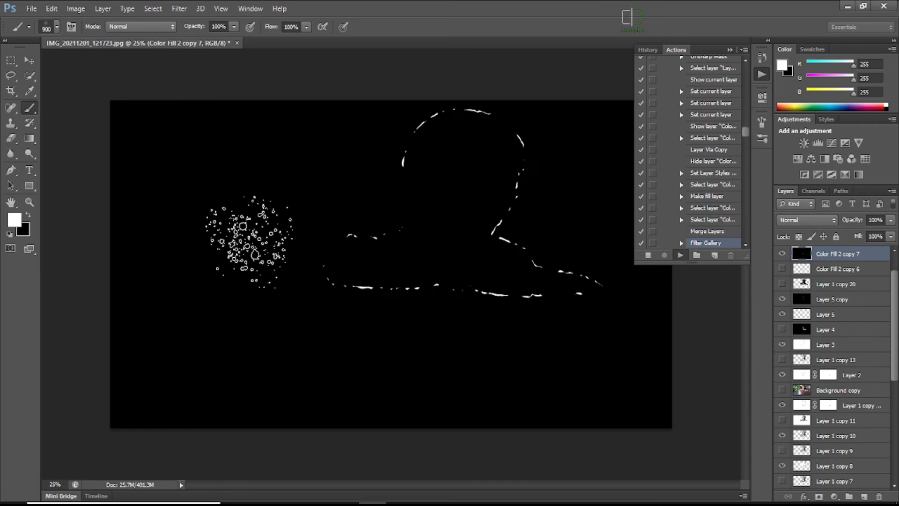
pyautogui.press('Return')
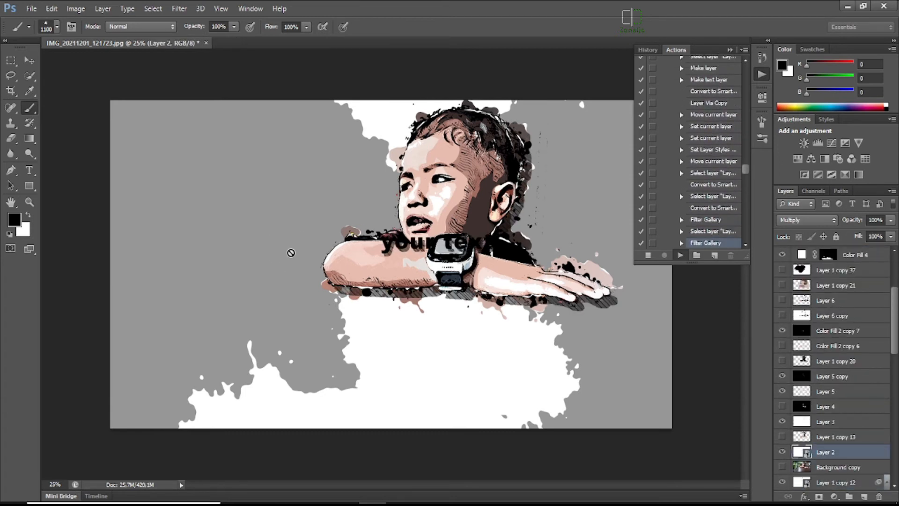
pyautogui.press('Return')
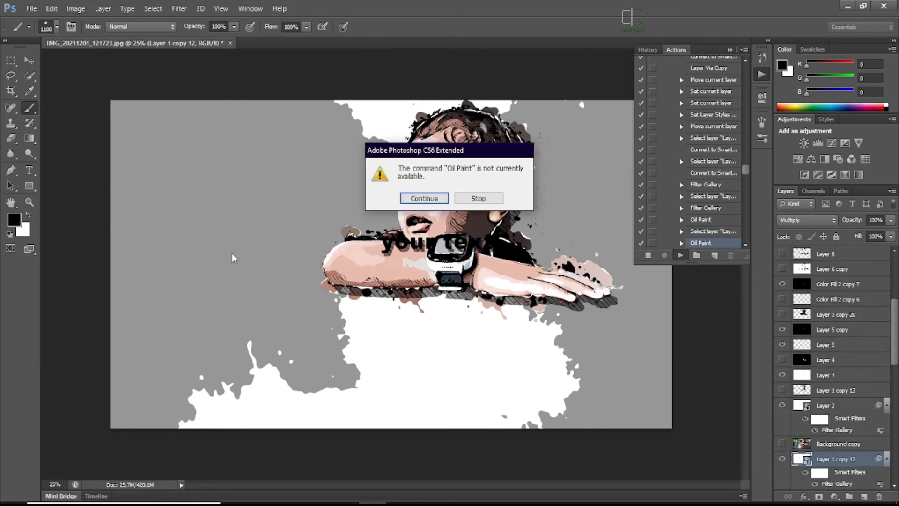
pyautogui.press('Return')
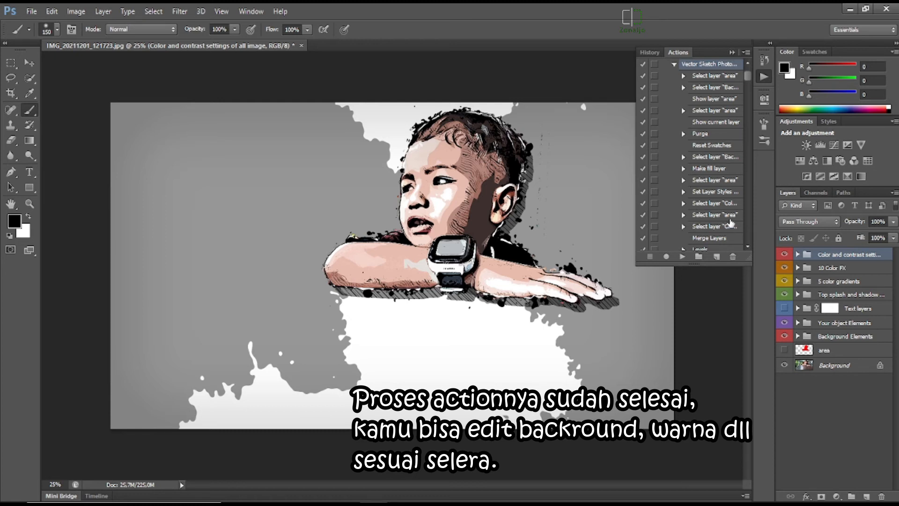
pyautogui.click(732, 52)
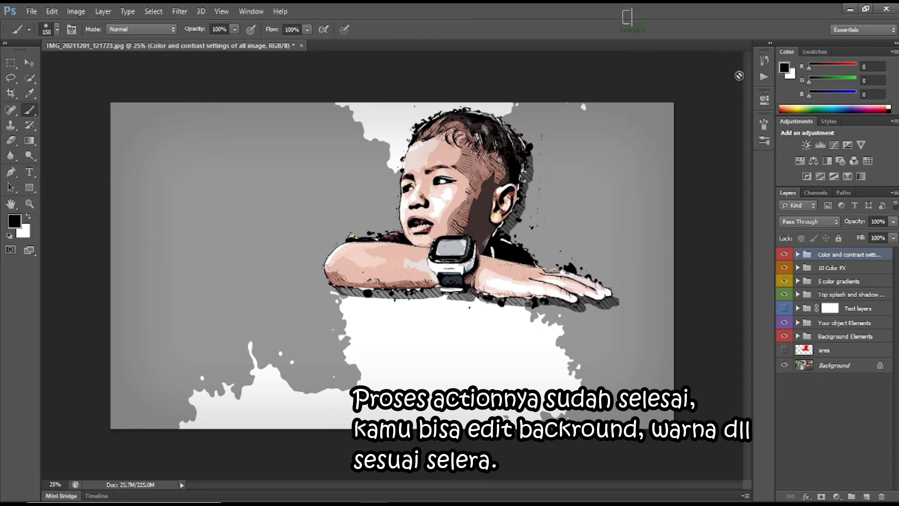
# In the "Color and contrast" settings group, preview the "Add color" and "Add Gradi..." layers, leave both hidden, and show the "Add Phot..." layer.
pyautogui.click(798, 254)
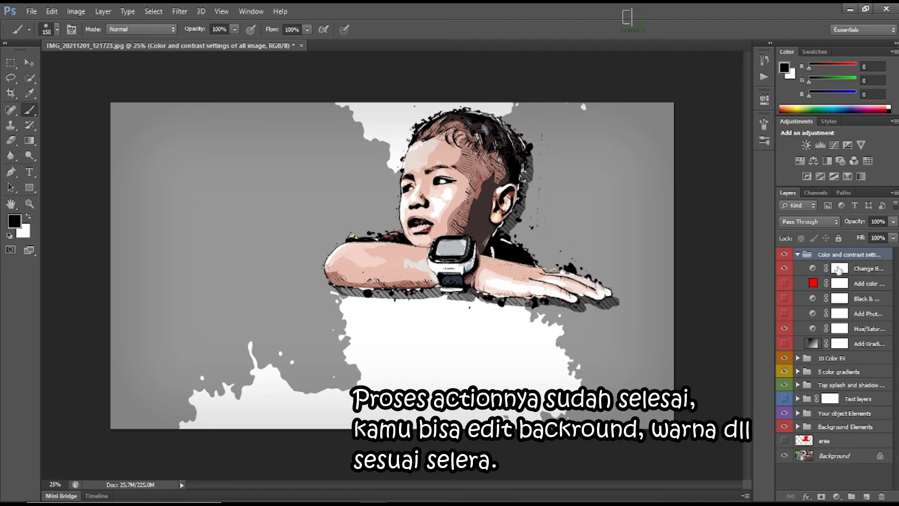
pyautogui.click(785, 283)
pyautogui.click(786, 283)
pyautogui.click(785, 315)
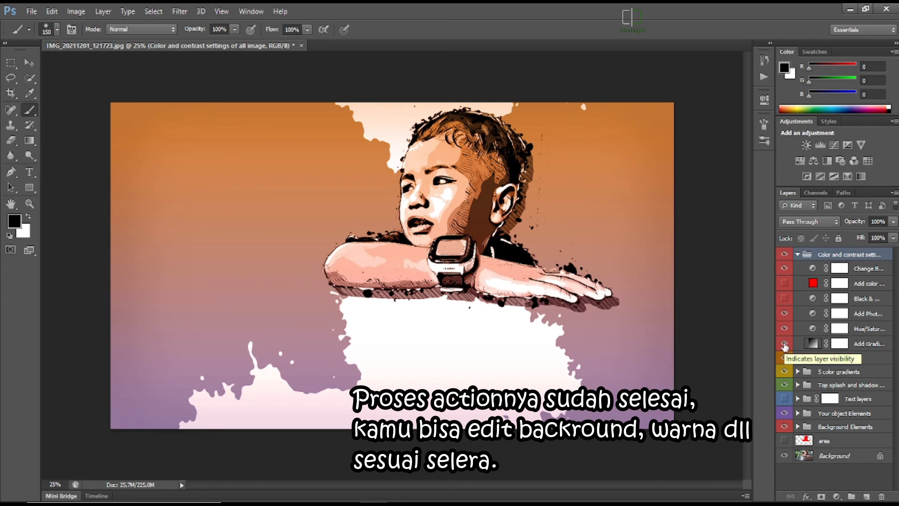
pyautogui.click(785, 344)
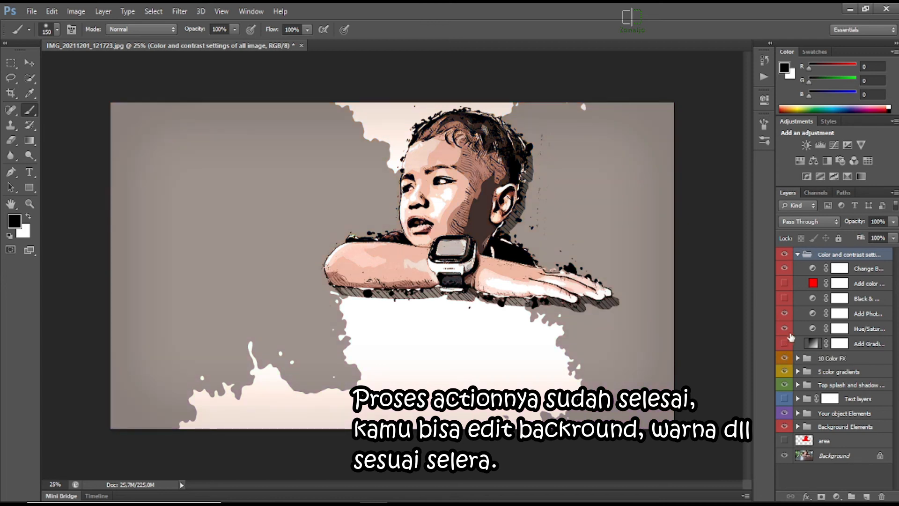
# Expand the "10 Color FX" group, compare the image with and without "Color 1", and leave that layer visible.
pyautogui.click(799, 358)
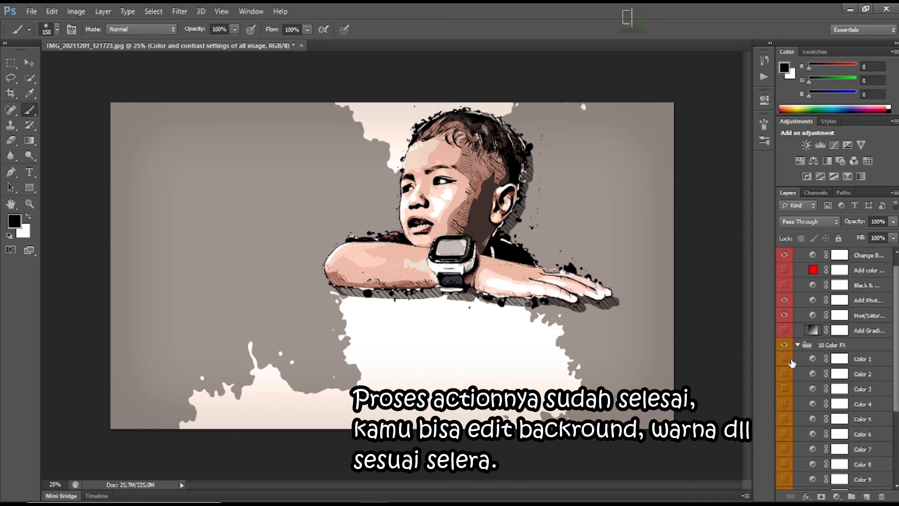
pyautogui.click(784, 359)
pyautogui.click(784, 359)
pyautogui.click(784, 359)
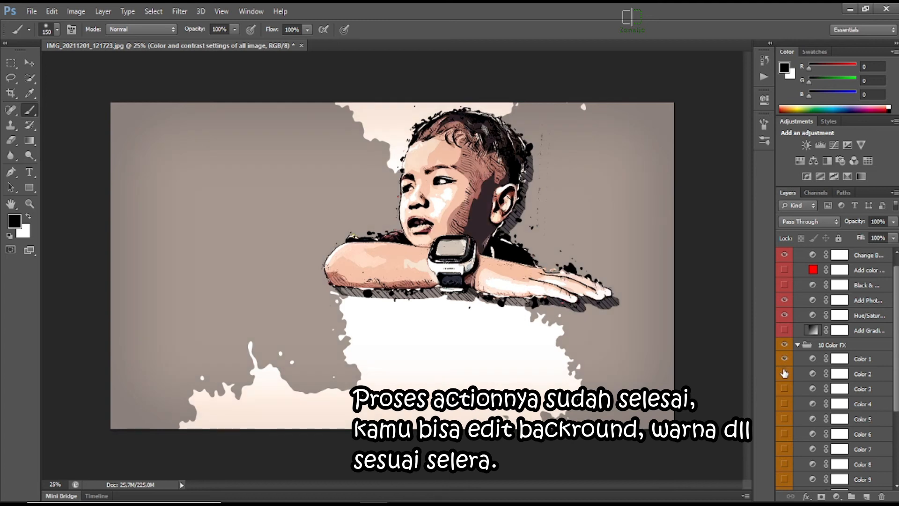
# In the "10 Color FX" group, preview the "Color 2", "Color 3" and "Color 4" layers one at a time, leaving each hidden.
pyautogui.click(784, 374)
pyautogui.click(785, 374)
pyautogui.click(785, 389)
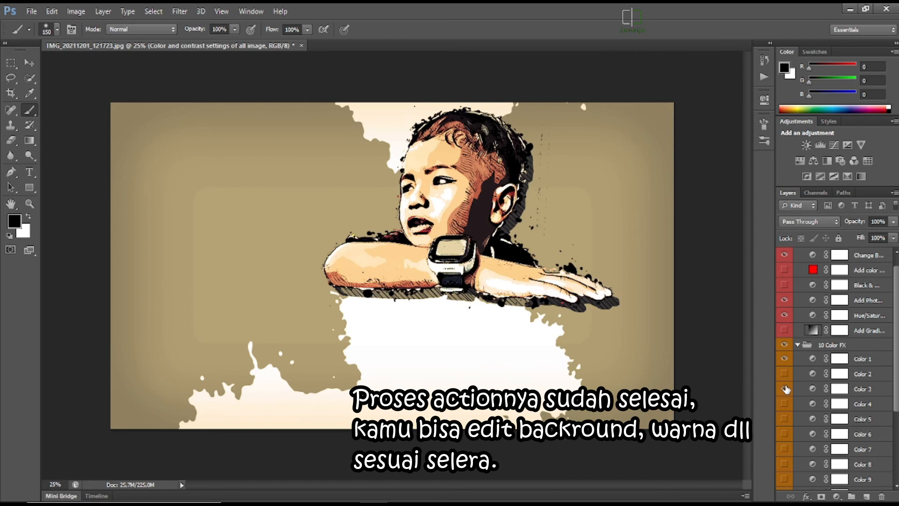
pyautogui.click(786, 389)
pyautogui.click(784, 405)
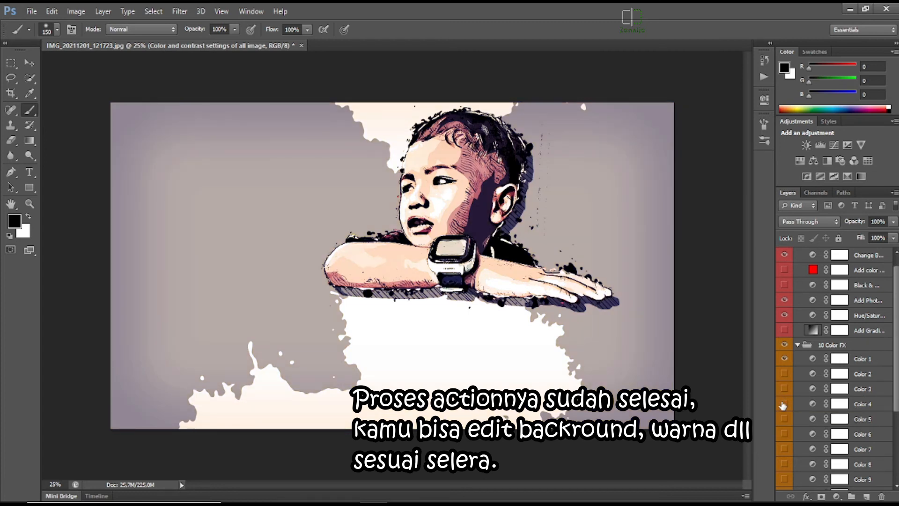
pyautogui.click(783, 405)
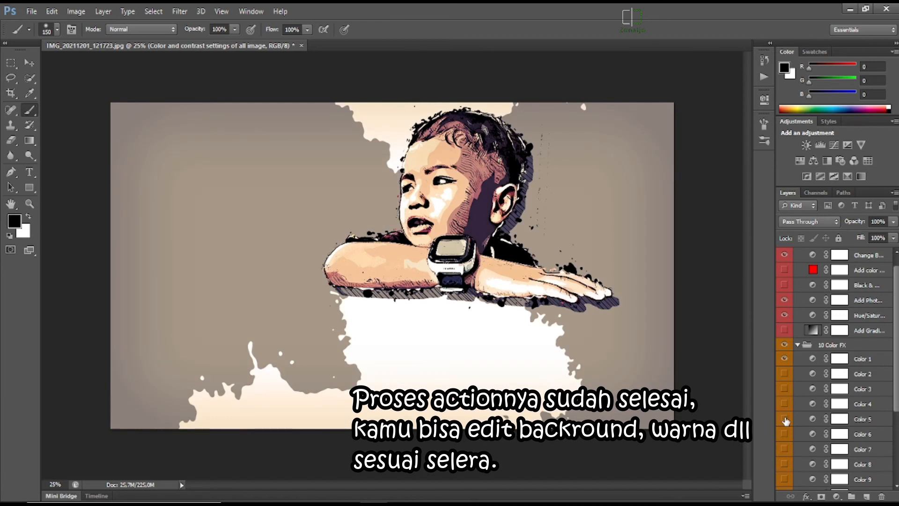
# Preview the "Color 5", "Color 6" and "Color 7" layers one at a time, leaving each hidden.
pyautogui.scroll(-1, 800, 404)
pyautogui.click(784, 407)
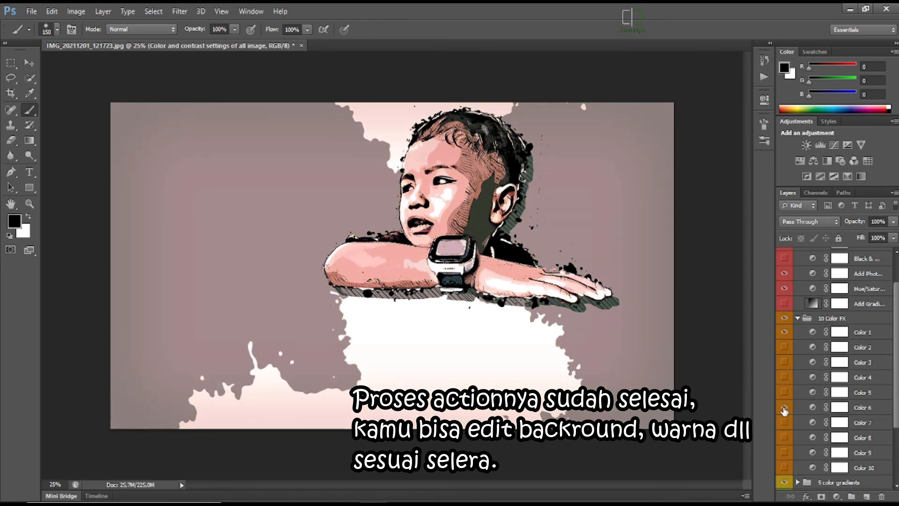
pyautogui.click(785, 411)
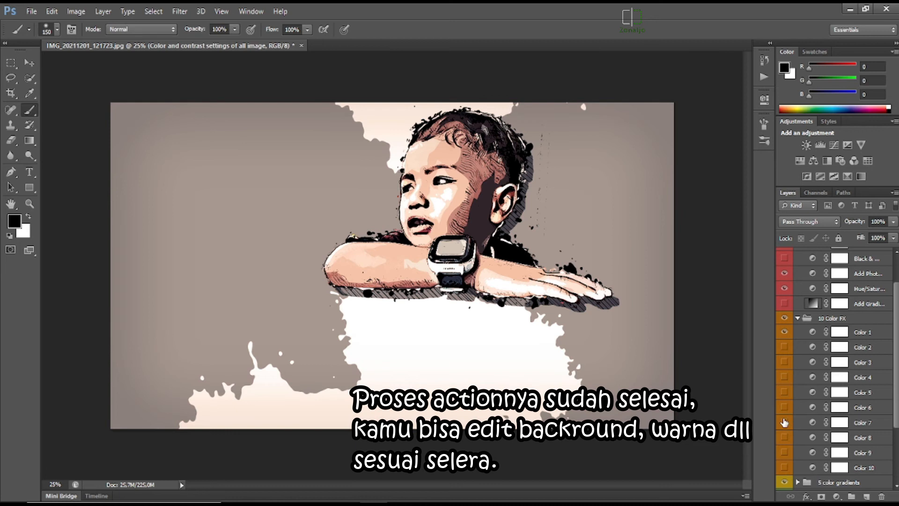
pyautogui.click(784, 423)
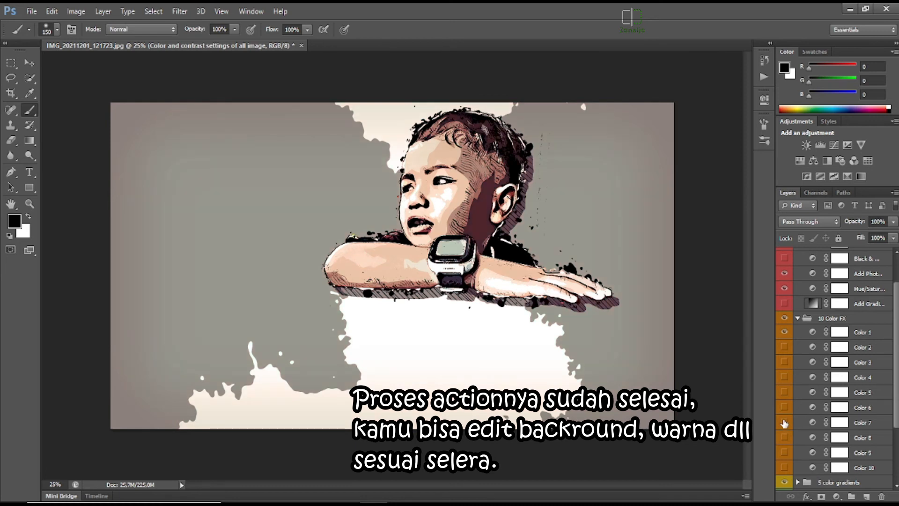
pyautogui.scroll(-1, 784, 414)
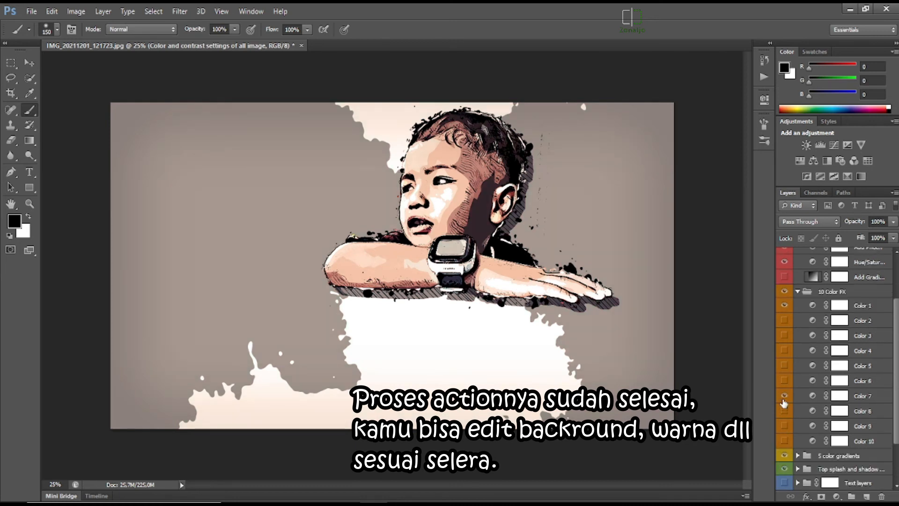
pyautogui.click(784, 400)
# Preview the "Color 9" layer, leave it hidden, and show the "Color 10" layer.
pyautogui.click(785, 426)
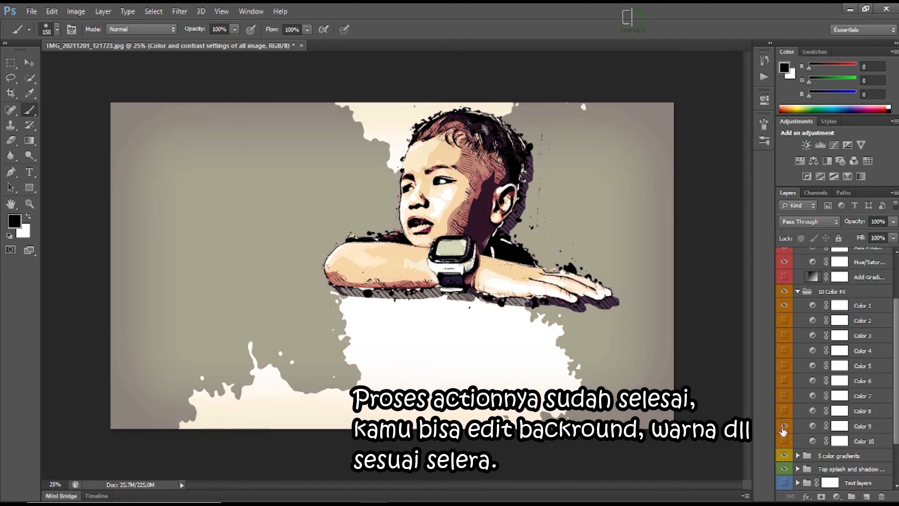
pyautogui.click(784, 426)
pyautogui.click(784, 427)
pyautogui.click(784, 427)
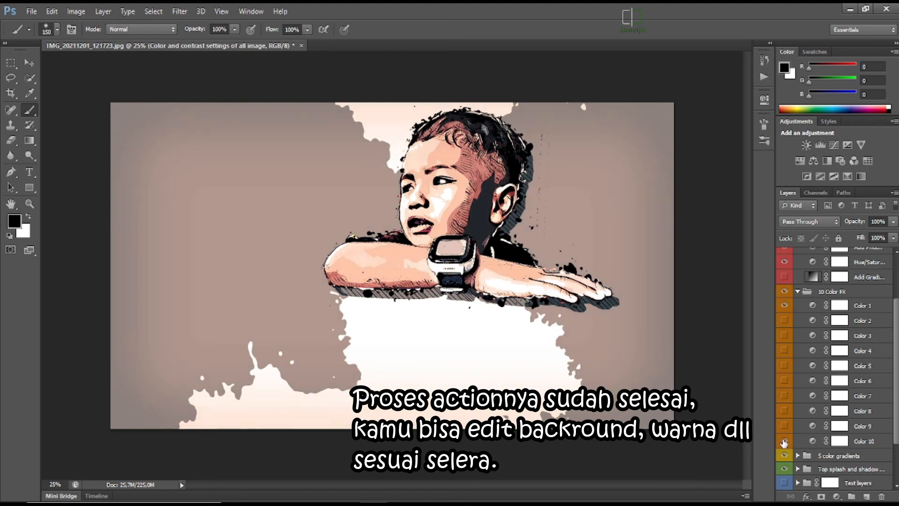
# Expand the "5 color gradients" group and preview its five gradient layers one at a time, leaving them all hidden.
pyautogui.scroll(-1, 825, 401)
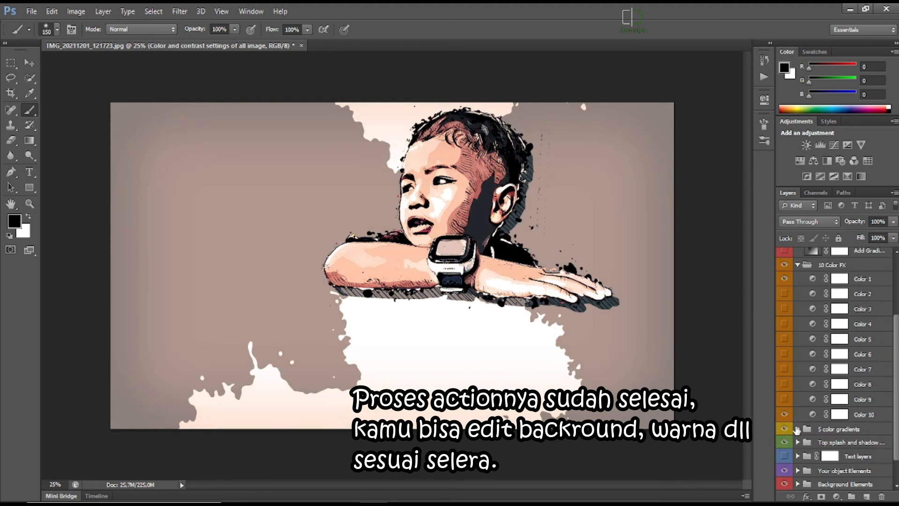
pyautogui.click(798, 429)
pyautogui.scroll(-1, 797, 427)
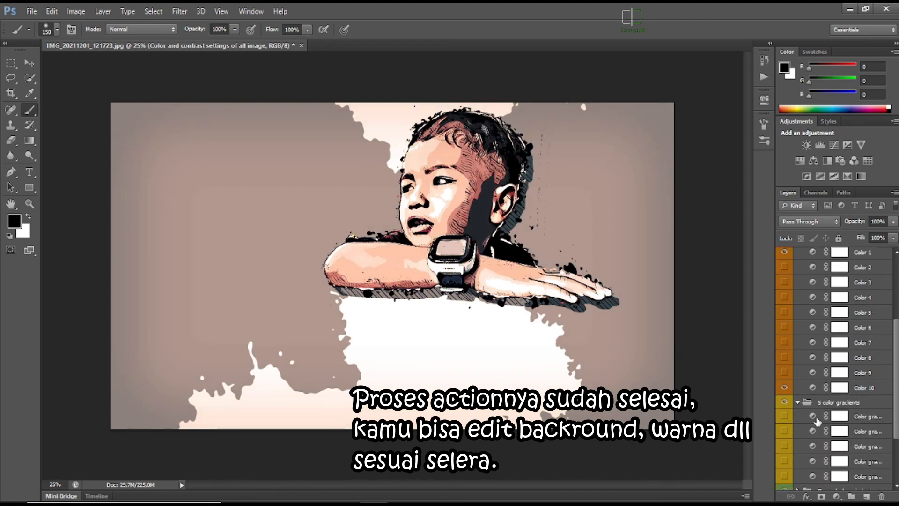
pyautogui.click(786, 417)
pyautogui.click(786, 416)
pyautogui.scroll(-1, 785, 416)
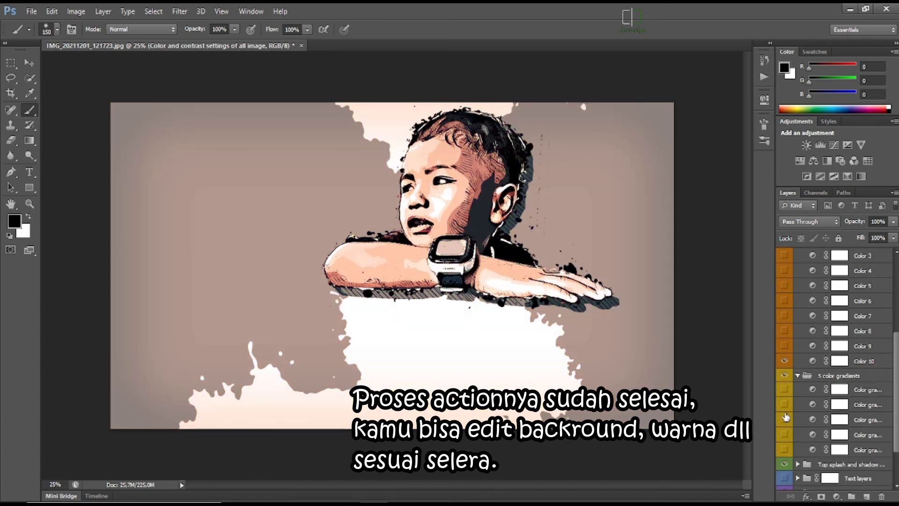
pyautogui.click(785, 404)
pyautogui.click(785, 404)
pyautogui.click(785, 419)
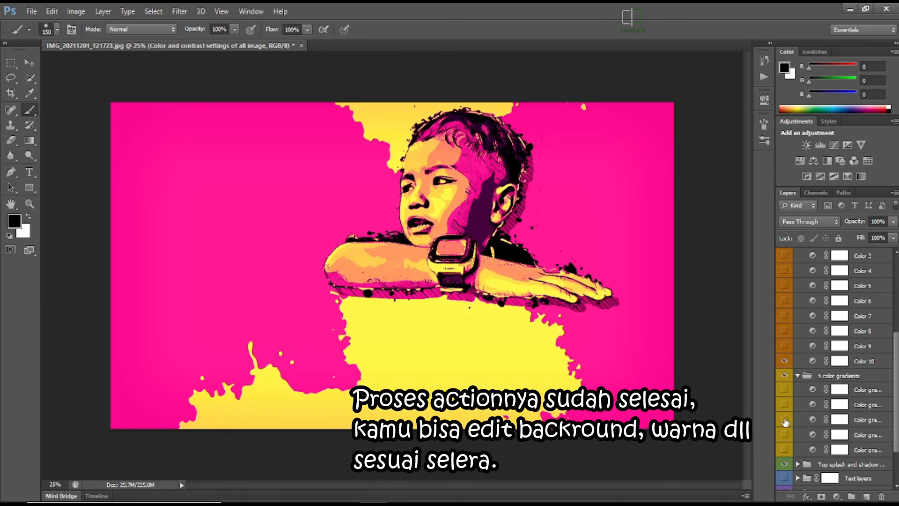
pyautogui.click(785, 421)
pyautogui.click(785, 436)
pyautogui.click(785, 435)
pyautogui.click(784, 450)
pyautogui.click(783, 450)
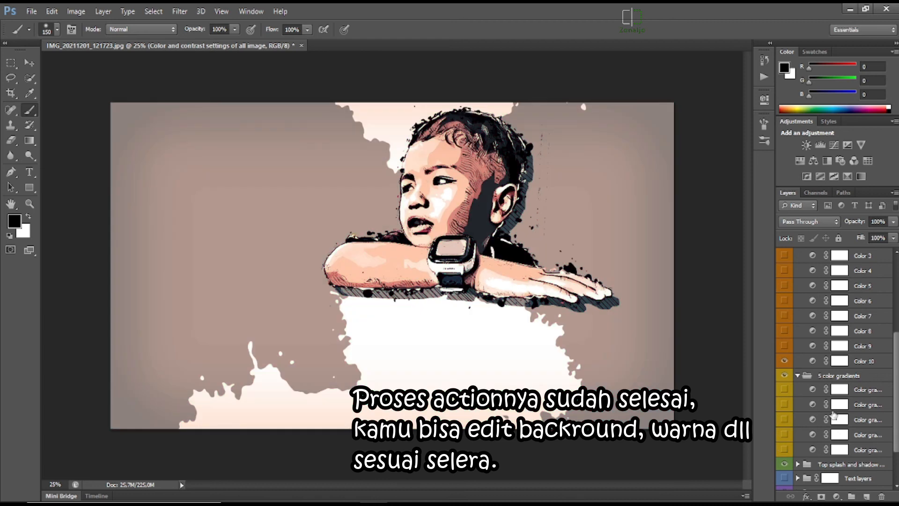
# Expand the "Top splash and shadow...", "Text layers" and "Your object Elements" groups.
pyautogui.scroll(-3, 796, 431)
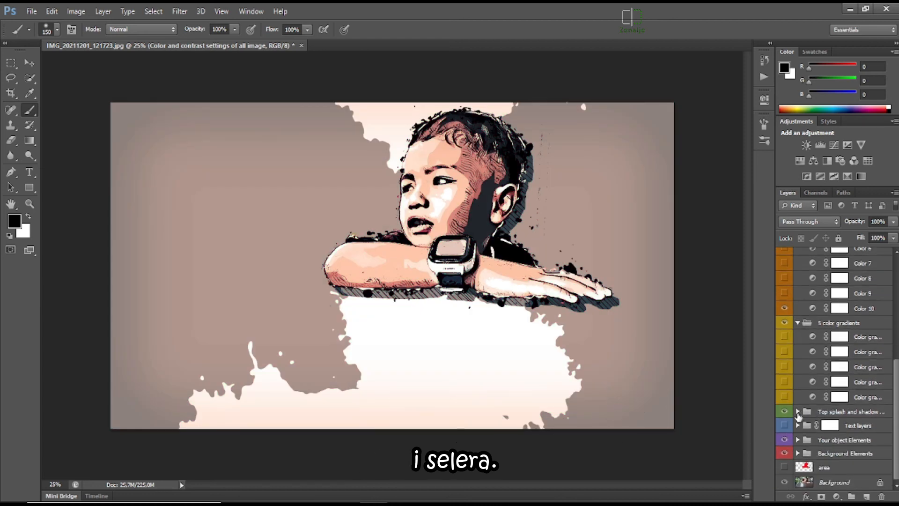
pyautogui.click(799, 412)
pyautogui.scroll(-1, 797, 407)
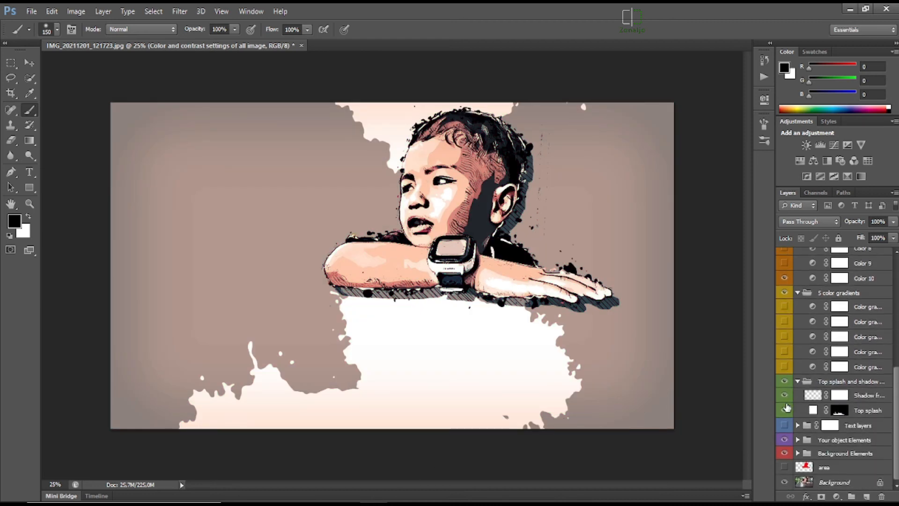
pyautogui.click(799, 426)
pyautogui.scroll(-3, 806, 425)
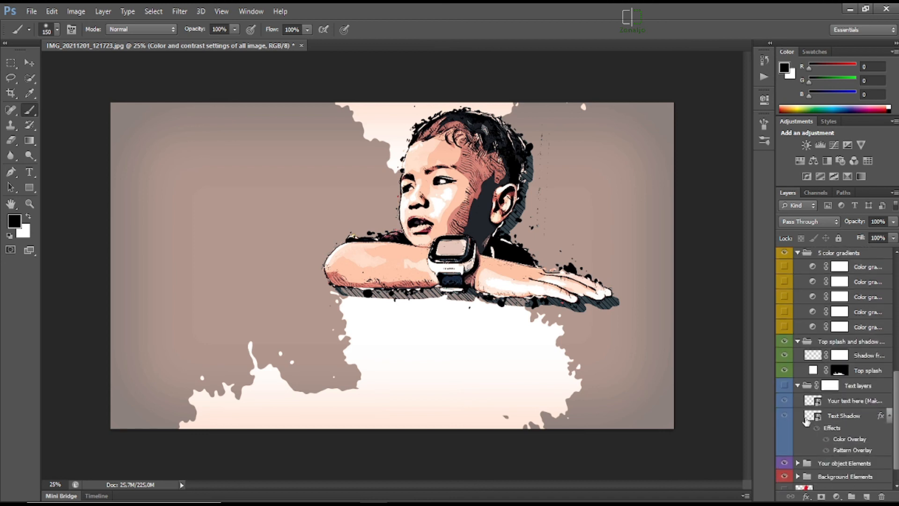
pyautogui.click(797, 441)
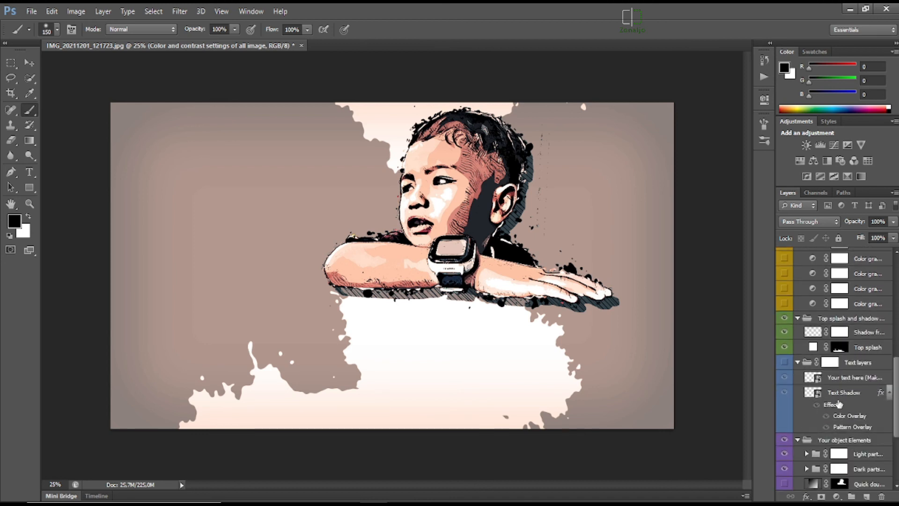
# In "Your object Elements", preview the "Quick dou..." layer and leave it hidden, then compare the image with and without the "Dark parts..." group.
pyautogui.scroll(-3, 797, 442)
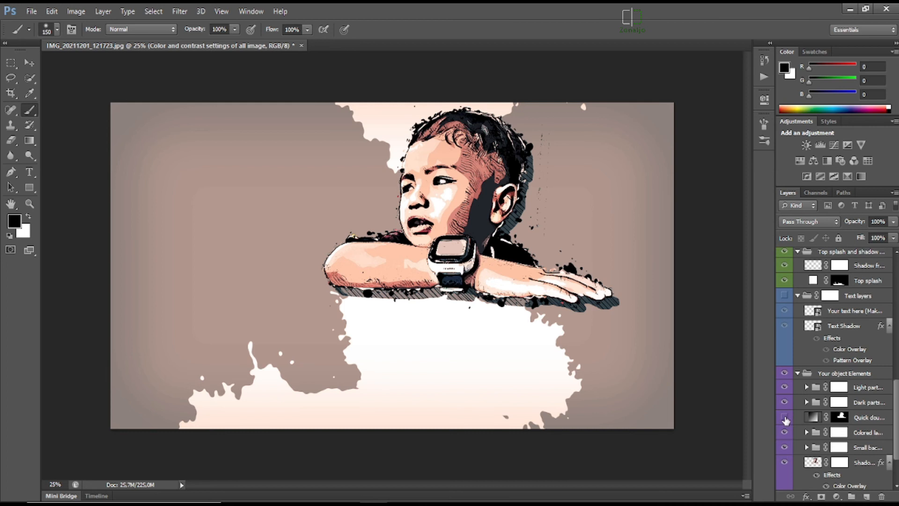
pyautogui.click(785, 418)
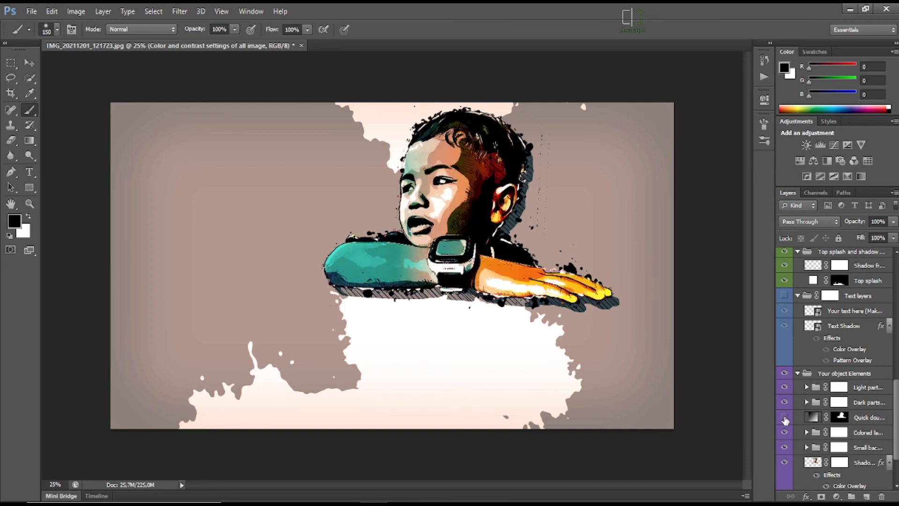
pyautogui.click(785, 418)
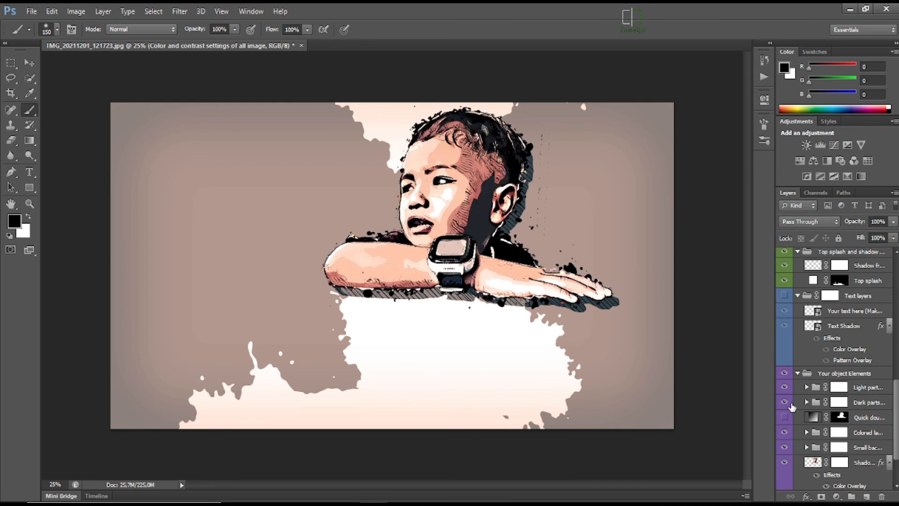
pyautogui.click(784, 403)
pyautogui.click(784, 402)
# Hide the "Small bac..." group and compare the image with and without the "Colored la..." group and the "Shado..." layer, keeping both visible.
pyautogui.click(787, 433)
pyautogui.click(785, 432)
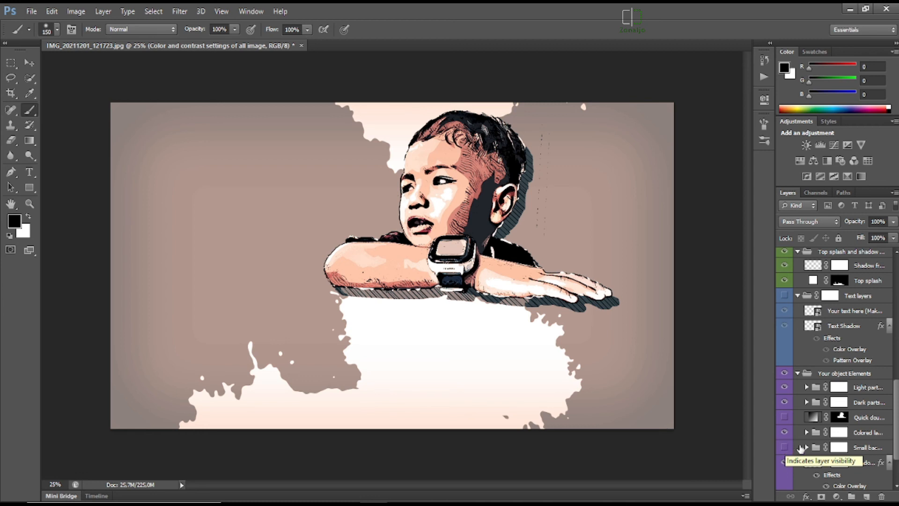
pyautogui.scroll(-1, 786, 447)
pyautogui.click(785, 437)
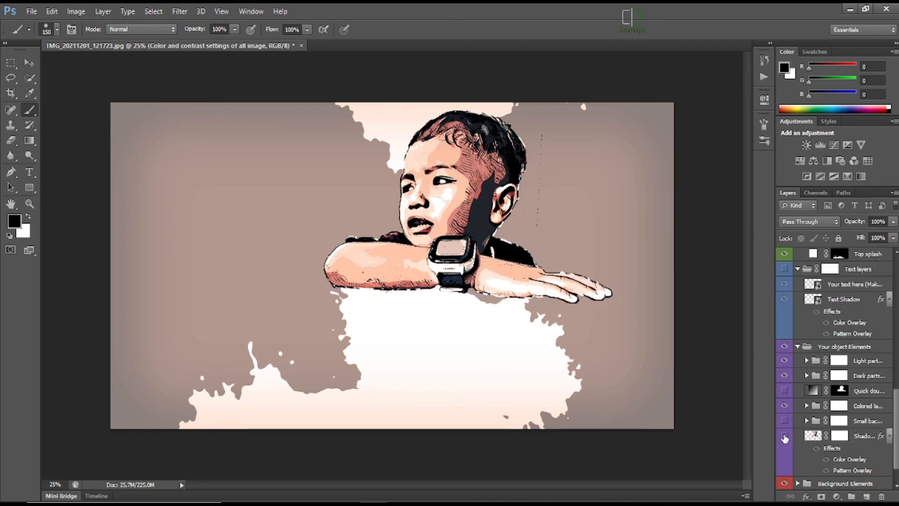
pyautogui.click(785, 437)
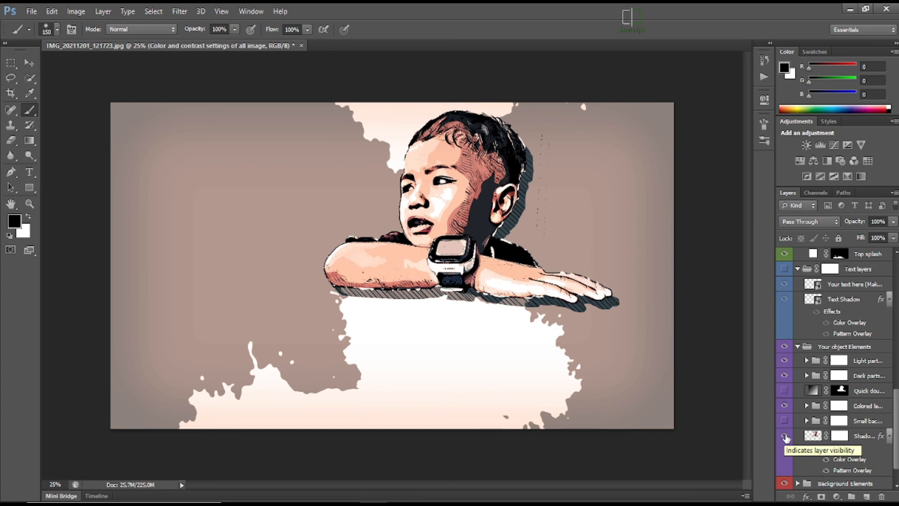
# Compare the image with and without the "Background Elements" and "Small bac..." groups, leaving the first visible and the second hidden.
pyautogui.scroll(-2, 785, 438)
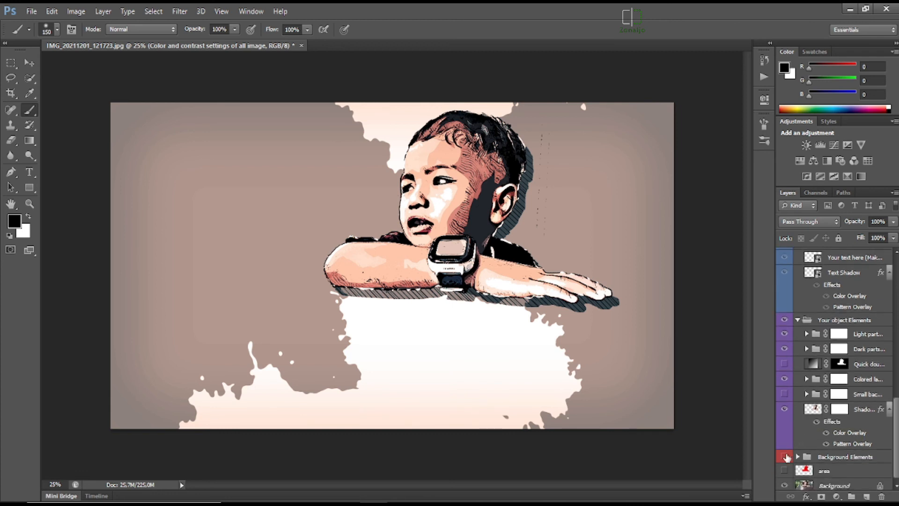
pyautogui.click(786, 456)
pyautogui.click(786, 457)
pyautogui.click(785, 457)
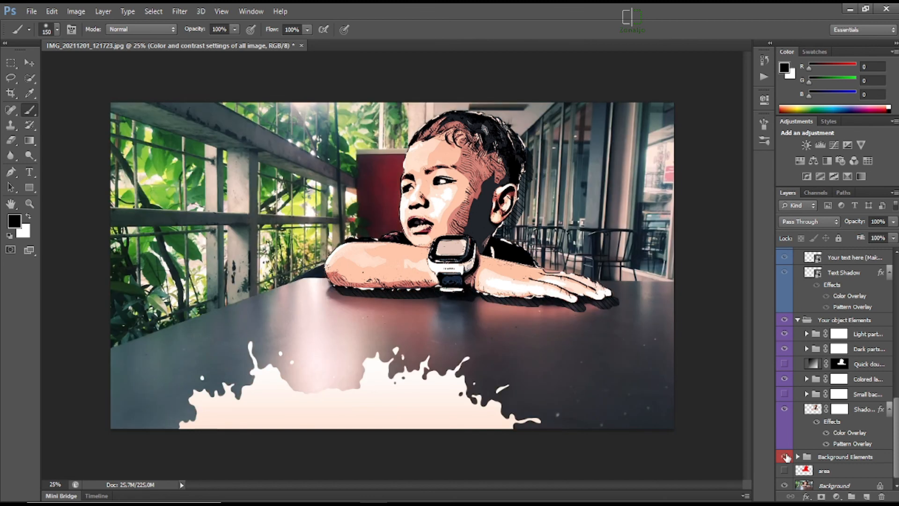
pyautogui.click(786, 457)
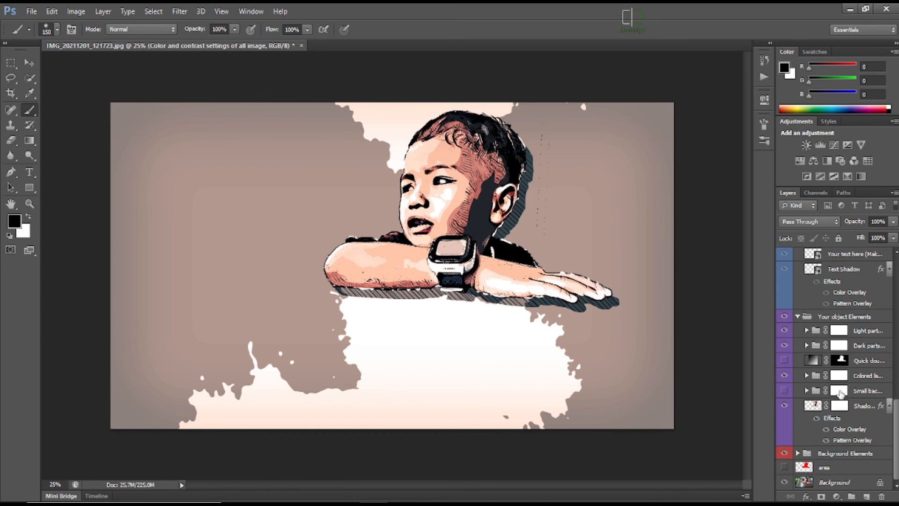
pyautogui.click(784, 395)
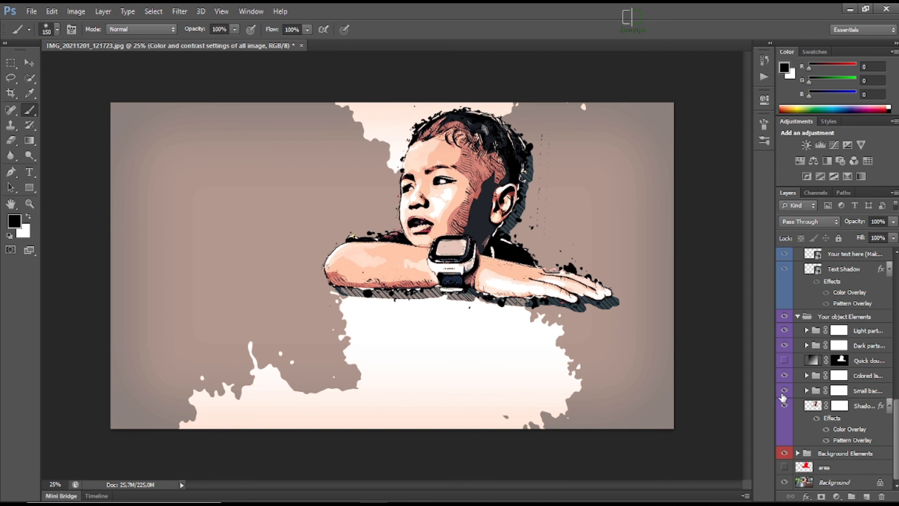
pyautogui.click(783, 396)
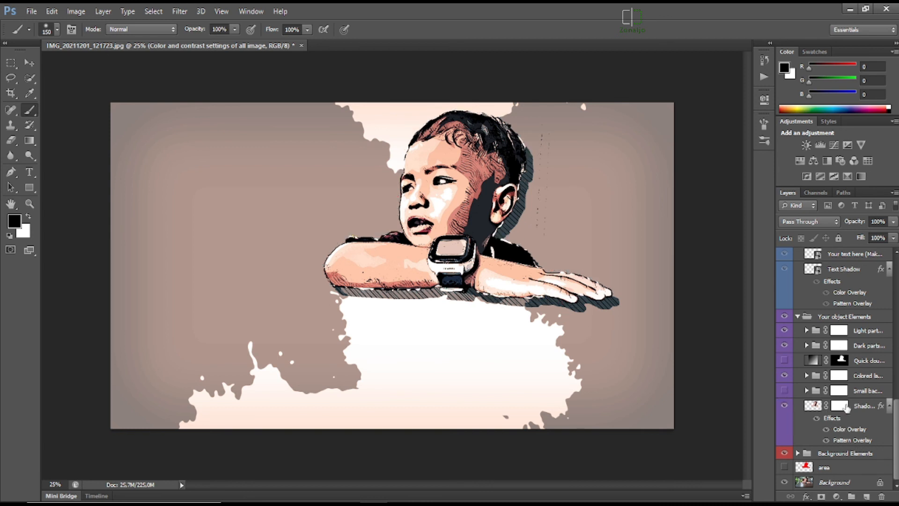
pyautogui.scroll(4, 850, 380)
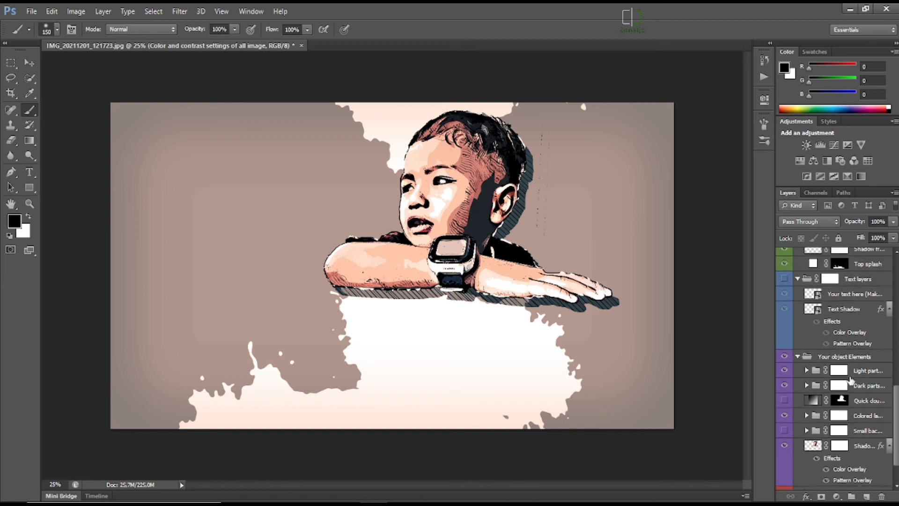
pyautogui.scroll(4, 851, 381)
pyautogui.scroll(-6, 851, 381)
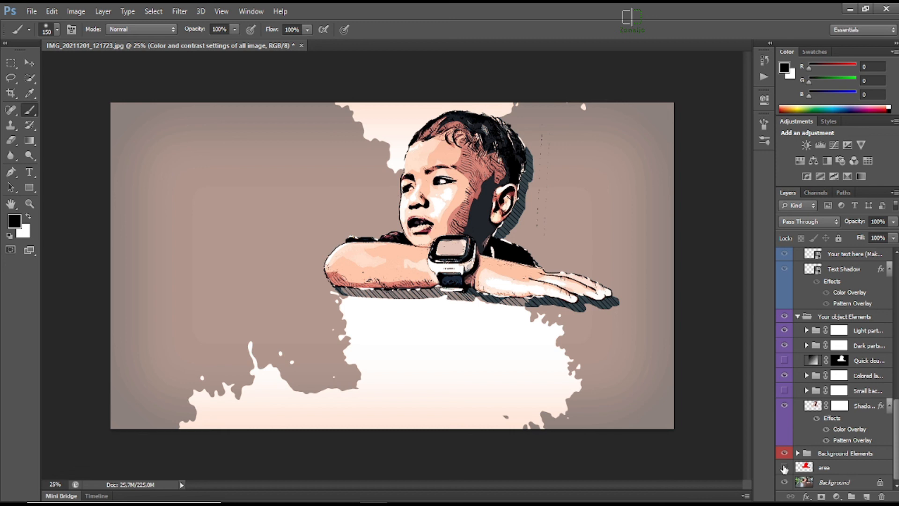
pyautogui.scroll(3, 872, 412)
pyautogui.scroll(8, 870, 395)
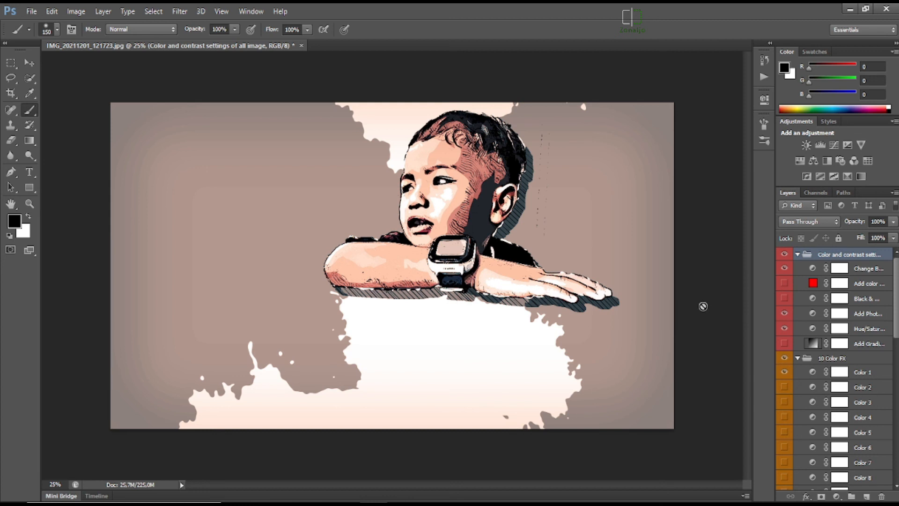
# Save the image as "vektor art .psd" in Photoshop format in the Desktop folder "Bahan Auto Vektor", keeping layers and Maximize Compatibility on.
pyautogui.click(31, 12)
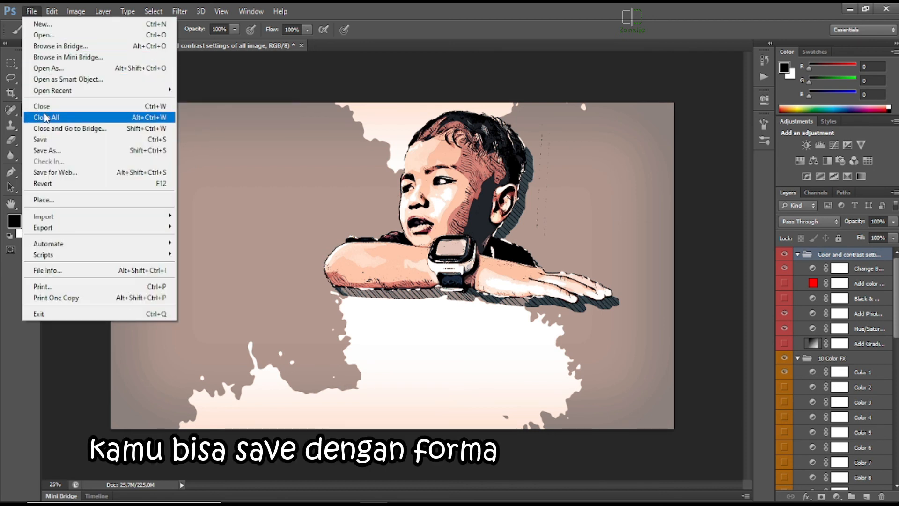
pyautogui.click(52, 149)
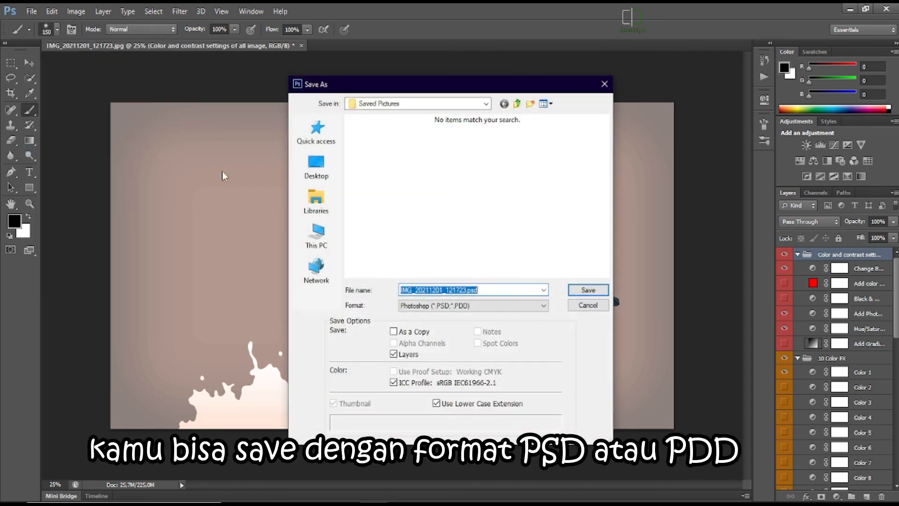
pyautogui.click(316, 166)
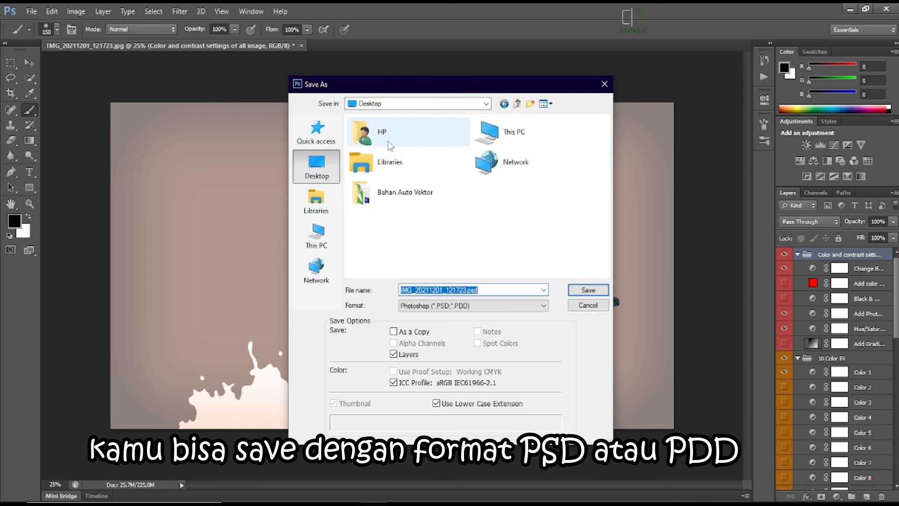
pyautogui.doubleClick(394, 194)
pyautogui.click(467, 289)
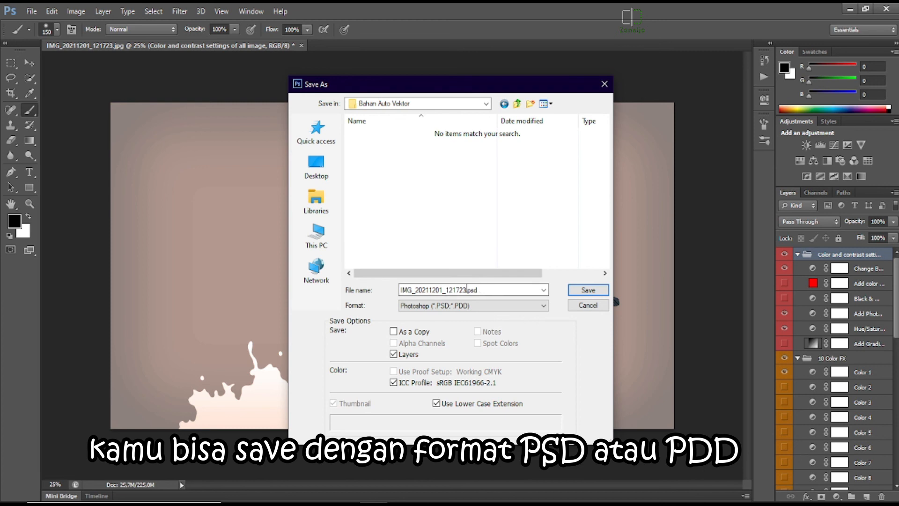
pyautogui.doubleClick(464, 290)
pyautogui.click(464, 289)
pyautogui.moveTo(466, 289); pyautogui.dragTo(407, 290)
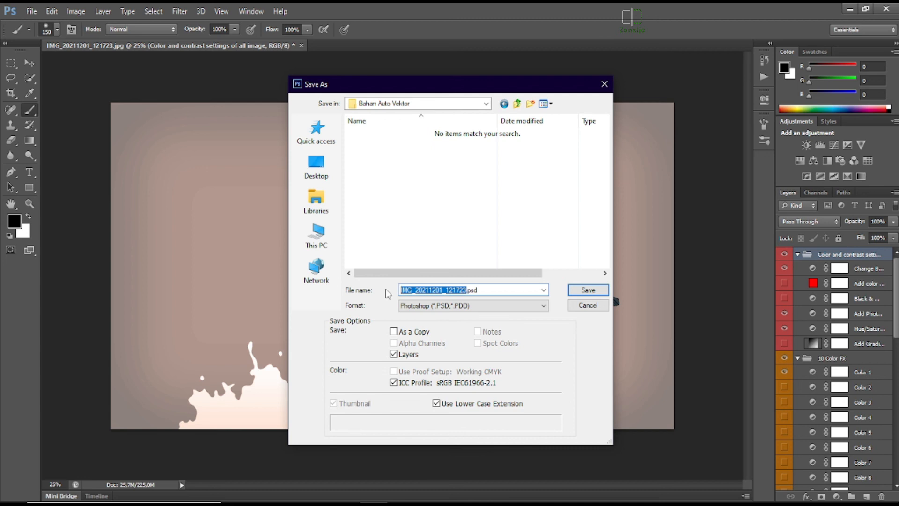
pyautogui.write('vektor art')
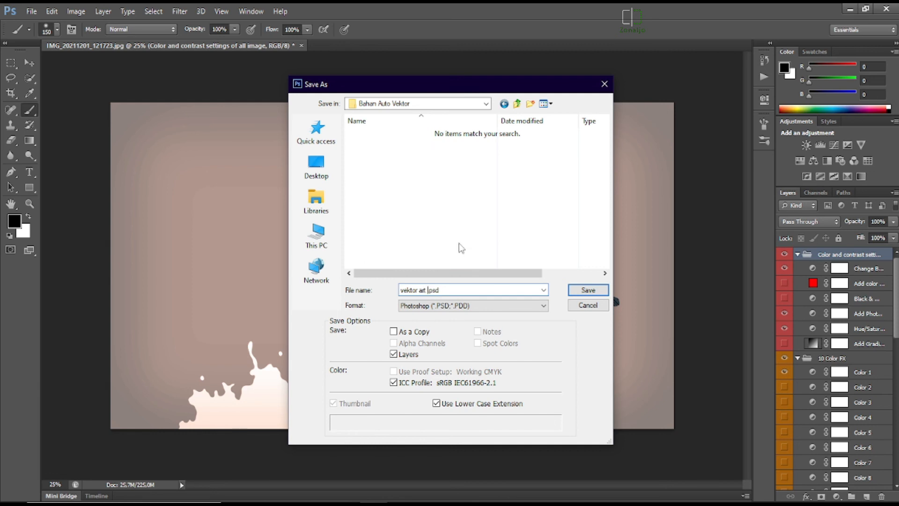
pyautogui.click(589, 290)
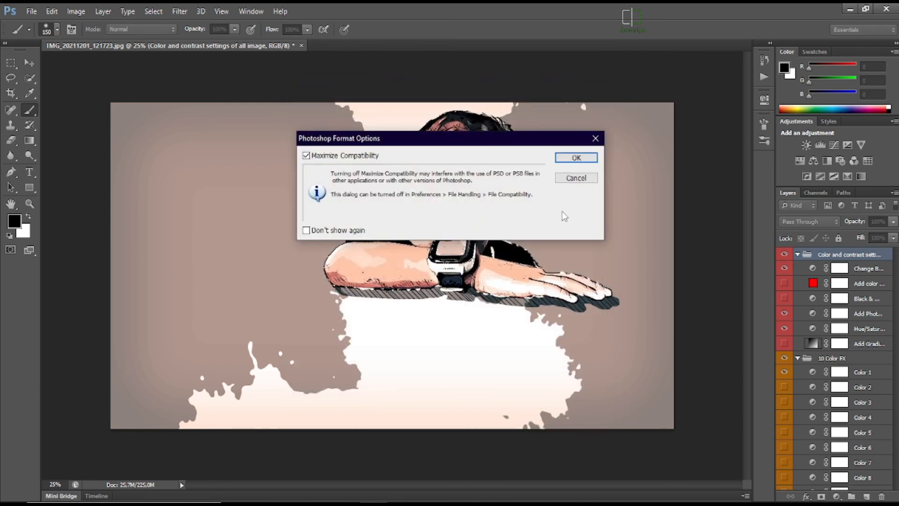
pyautogui.click(576, 158)
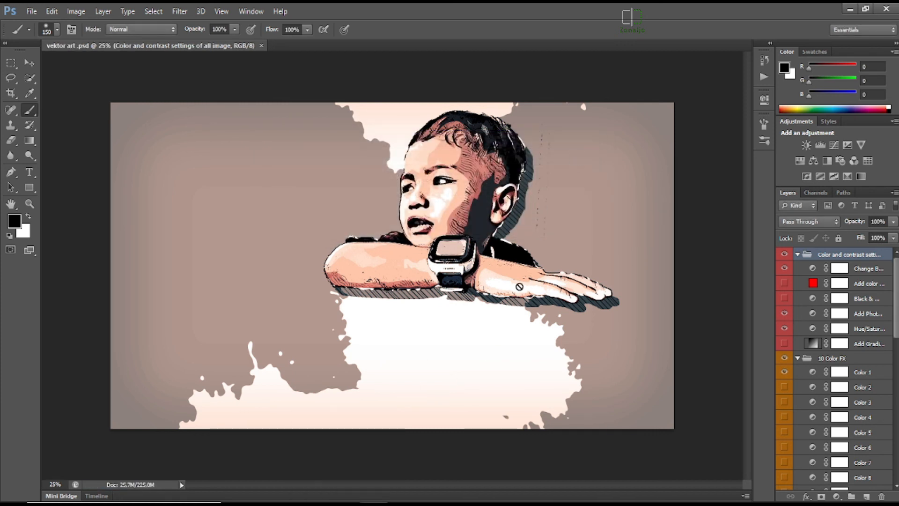
# Switch to the "Bahan Auto Vektor" folder on the desktop and open "vektor art .psd" with Adobe Photoshop CS6 to check it.
pyautogui.click(850, 9)
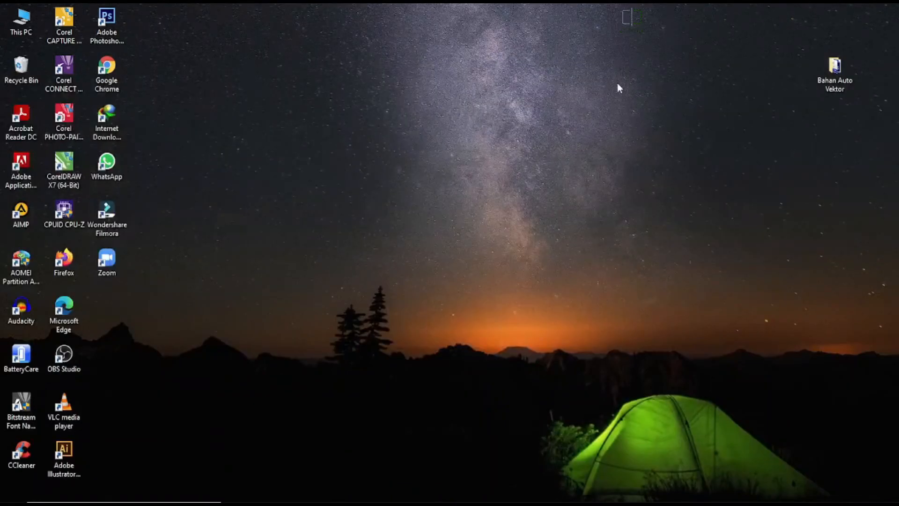
pyautogui.doubleClick(833, 63)
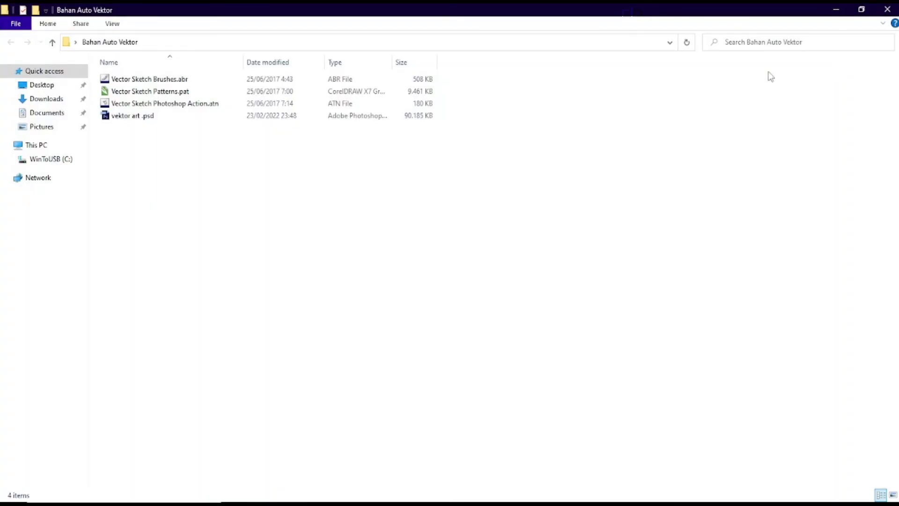
pyautogui.doubleClick(131, 117)
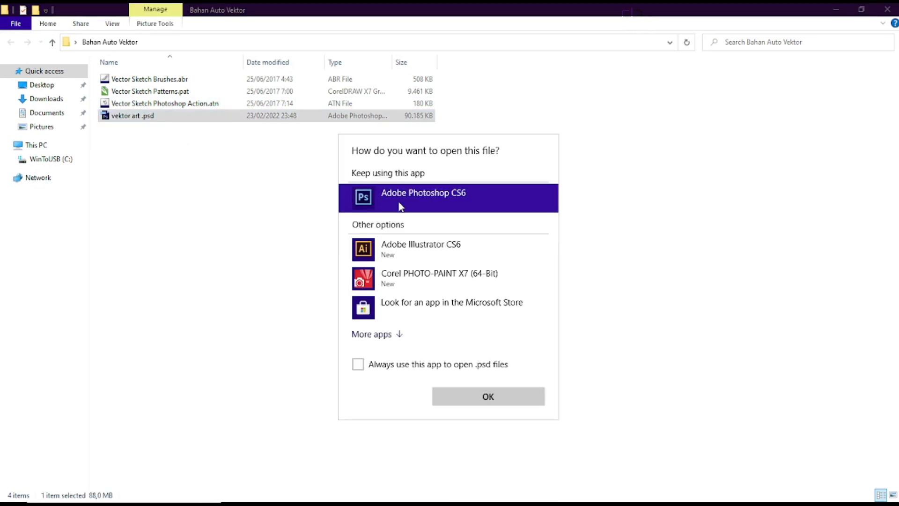
pyautogui.doubleClick(401, 199)
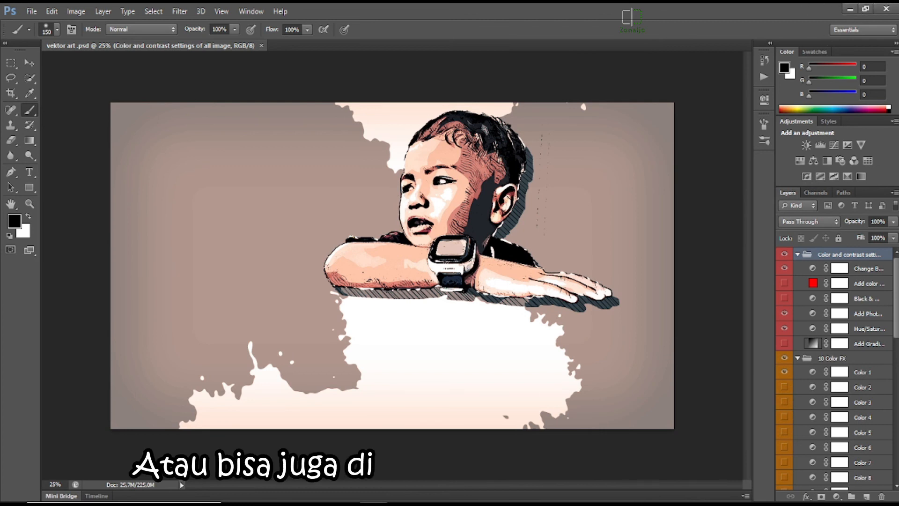
pyautogui.click(850, 9)
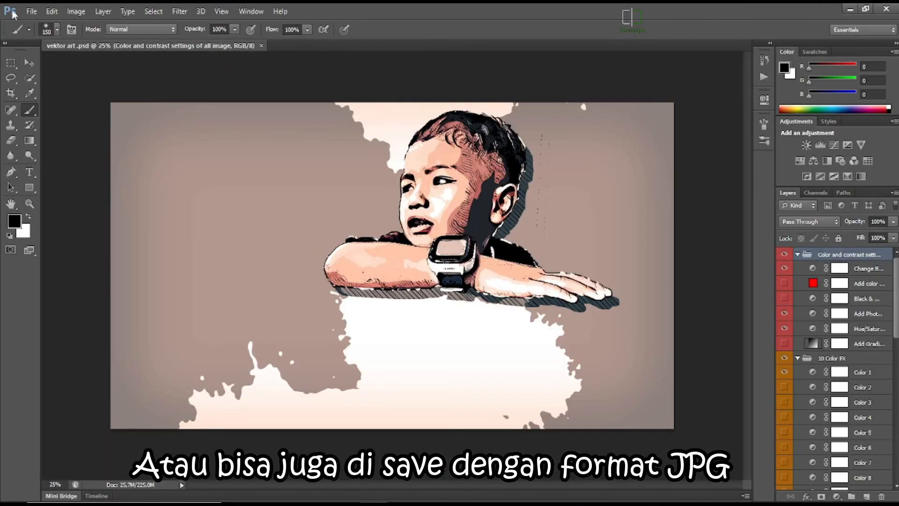
# Save a JPEG copy as "vektor art .jpg" in the "Bahan Auto Vektor" folder with Maximum quality 12 and Baseline ("Standard") format.
pyautogui.click(30, 13)
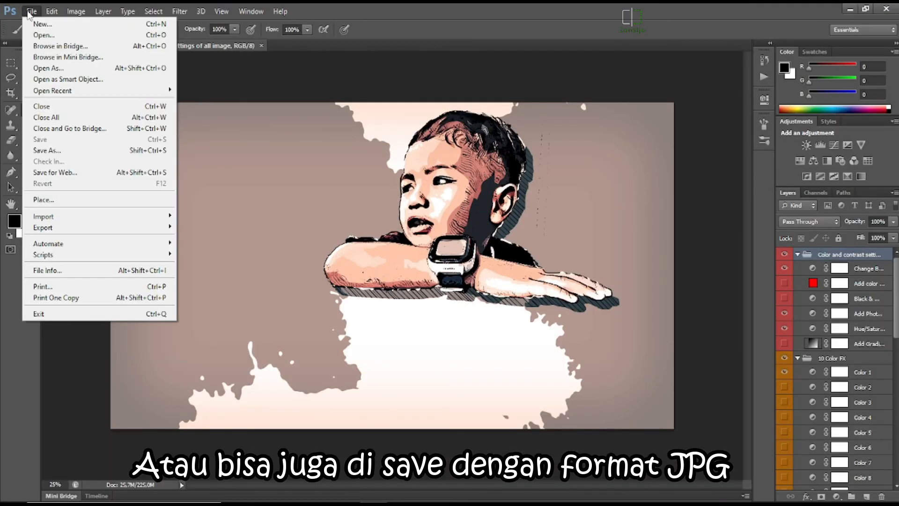
pyautogui.click(42, 150)
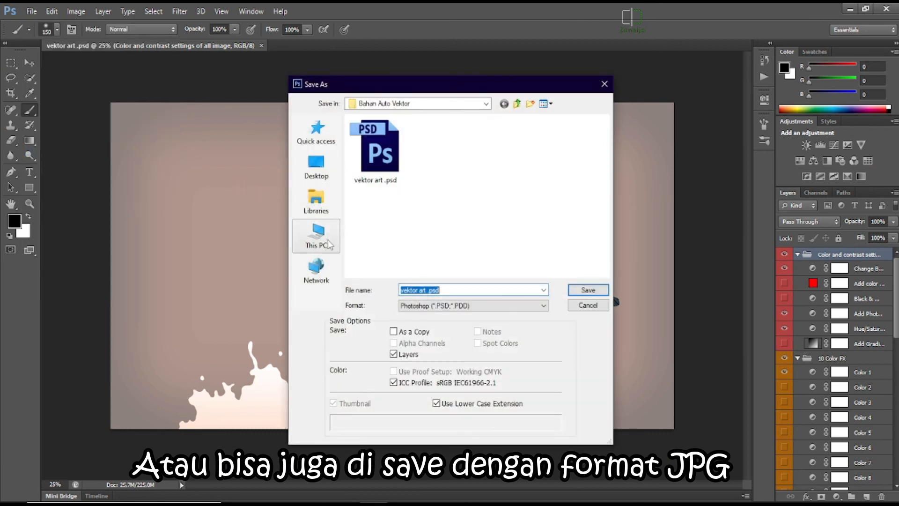
pyautogui.click(451, 308)
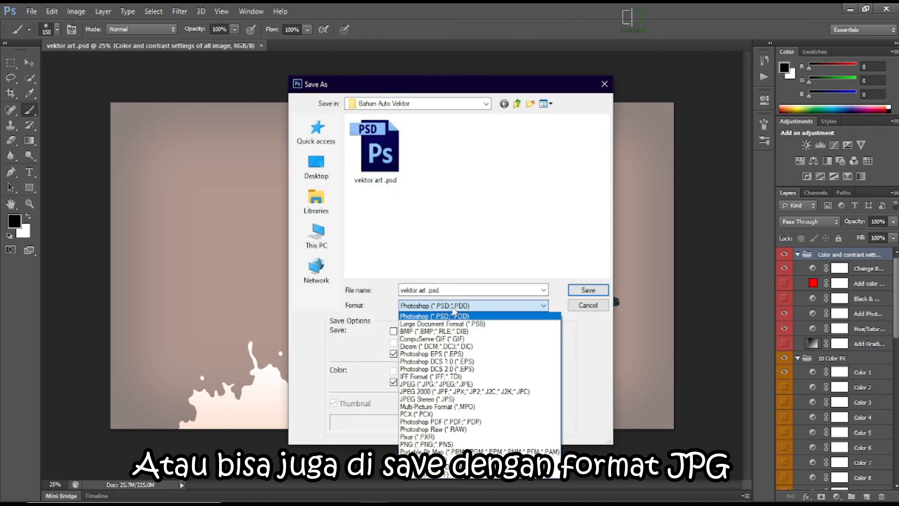
pyautogui.click(438, 384)
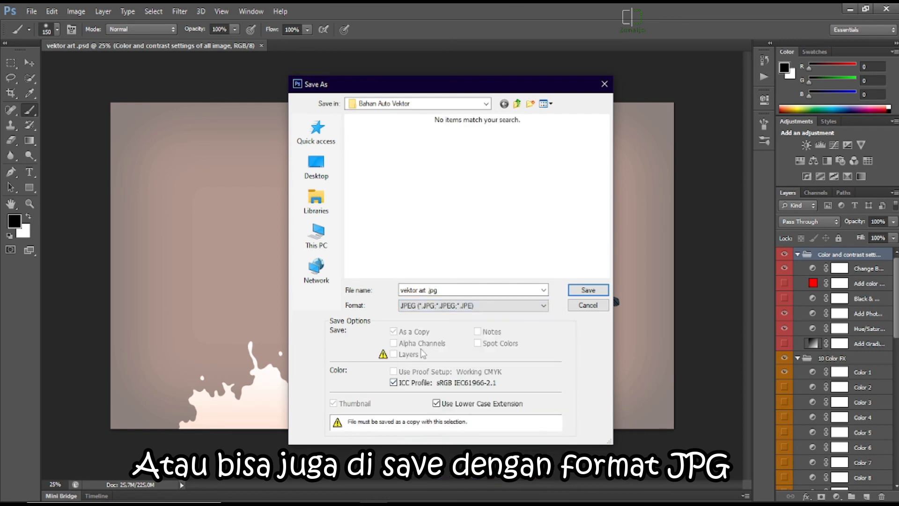
pyautogui.click(581, 290)
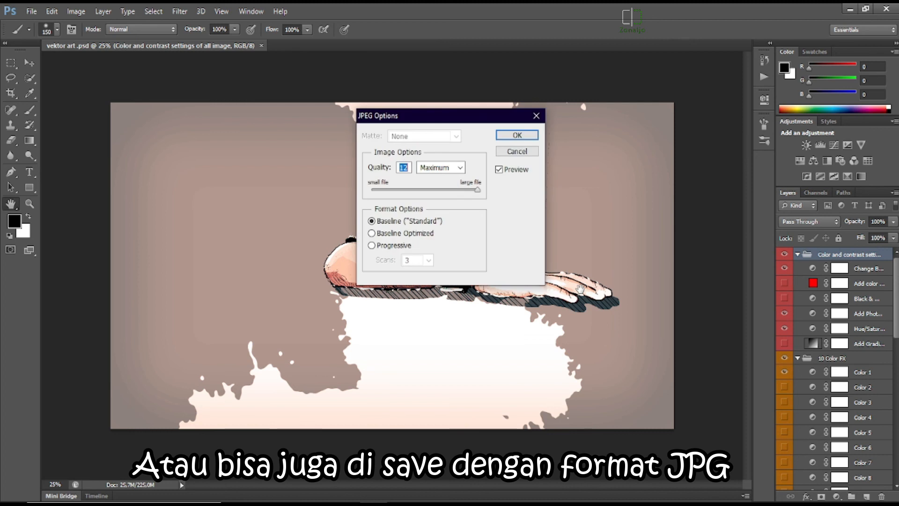
pyautogui.click(517, 135)
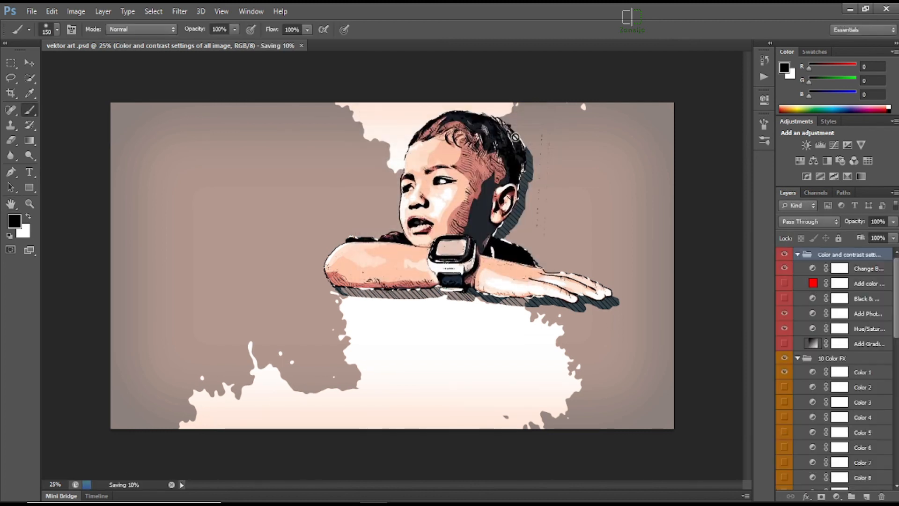
# Switch to the "Bahan Auto Vektor" folder, view "vektor art .jpg" maximized in Windows Photo Viewer, and close the viewer and folder.
pyautogui.click(850, 9)
pyautogui.doubleClick(140, 120)
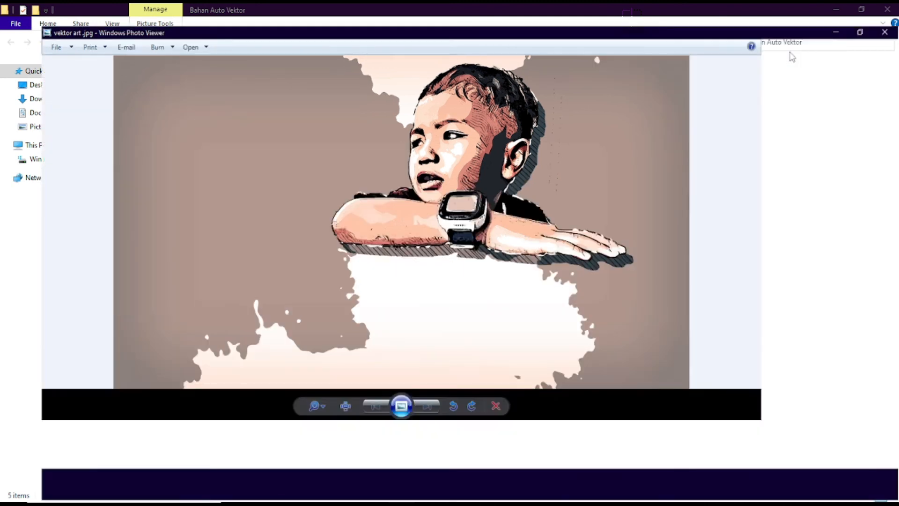
pyautogui.click(791, 49)
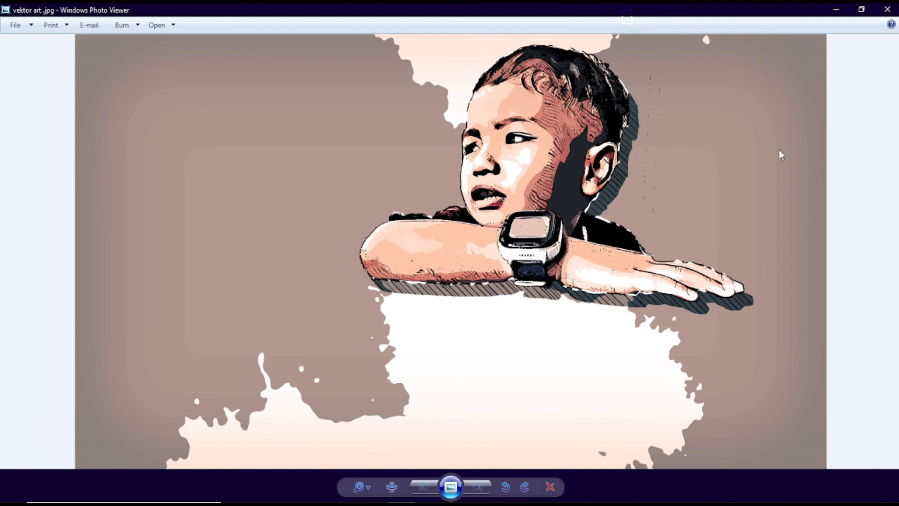
pyautogui.click(883, 10)
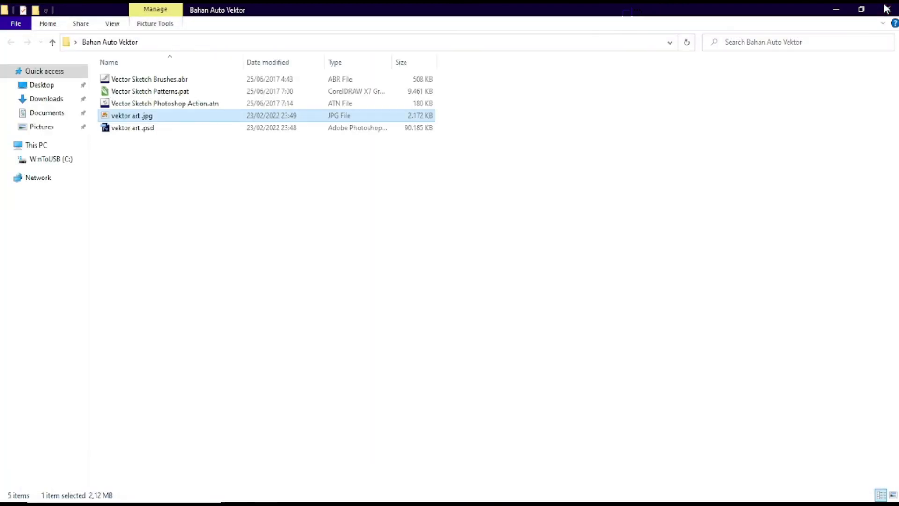
pyautogui.click(887, 9)
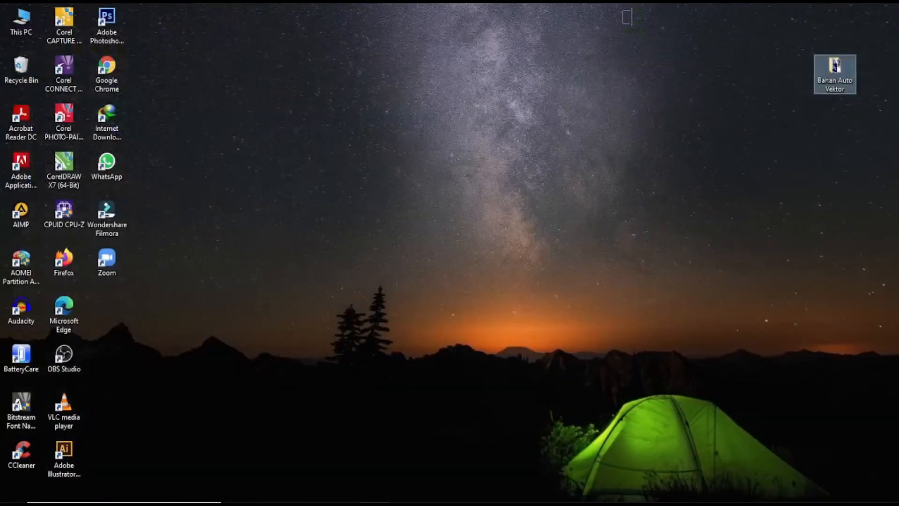